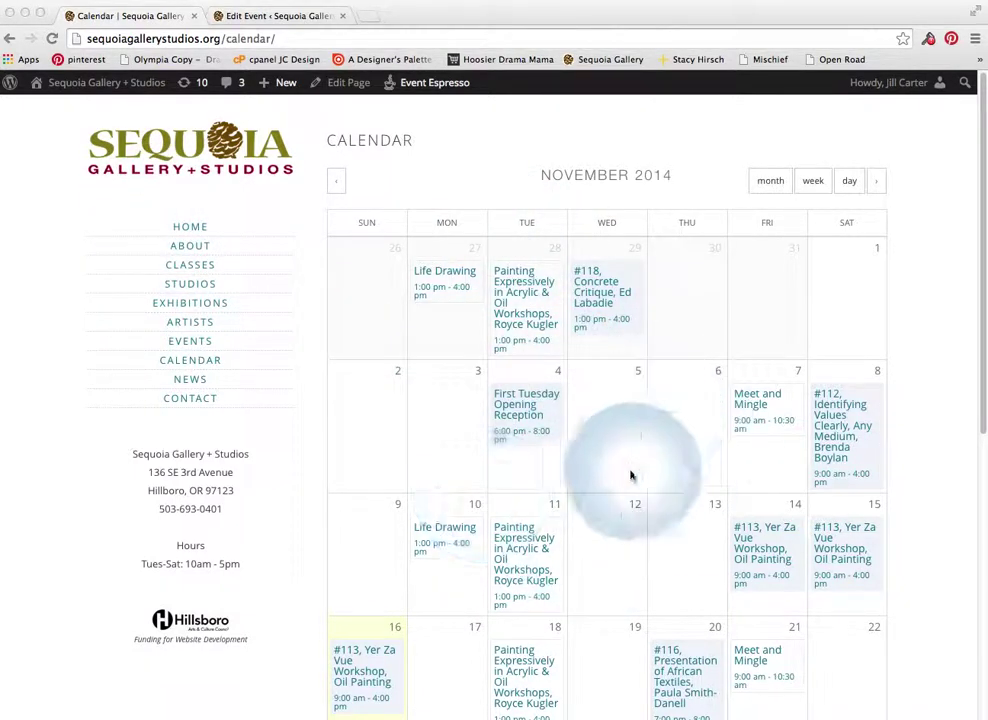
Step: Open the Upcoming Events page of the gallery site and review the listed shows, presentations and receptions
{"action": "left_click", "coordinate": [194, 347]}
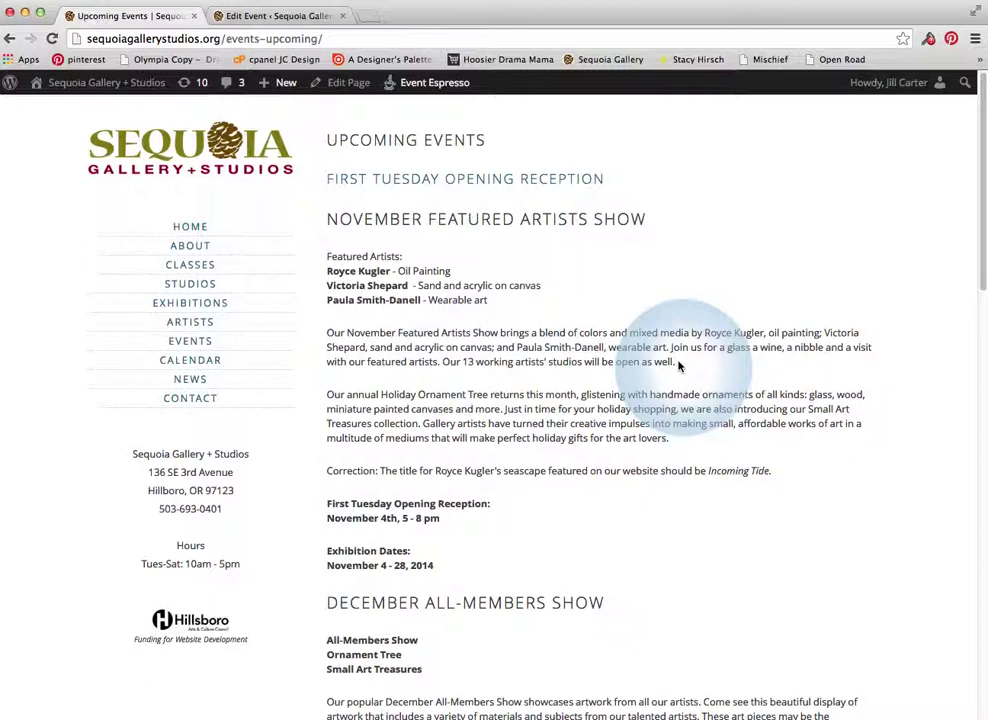
{"action": "scroll", "coordinate": [650, 390], "scroll_direction": "down", "scroll_amount": 8}
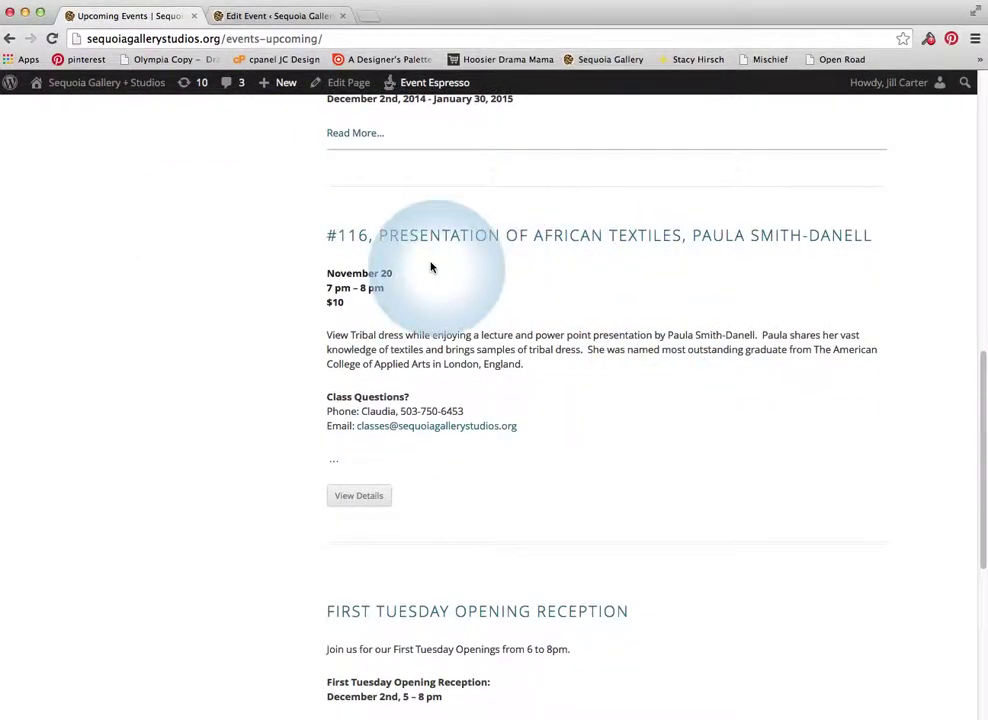
{"action": "scroll", "coordinate": [440, 273], "scroll_direction": "down", "scroll_amount": 3}
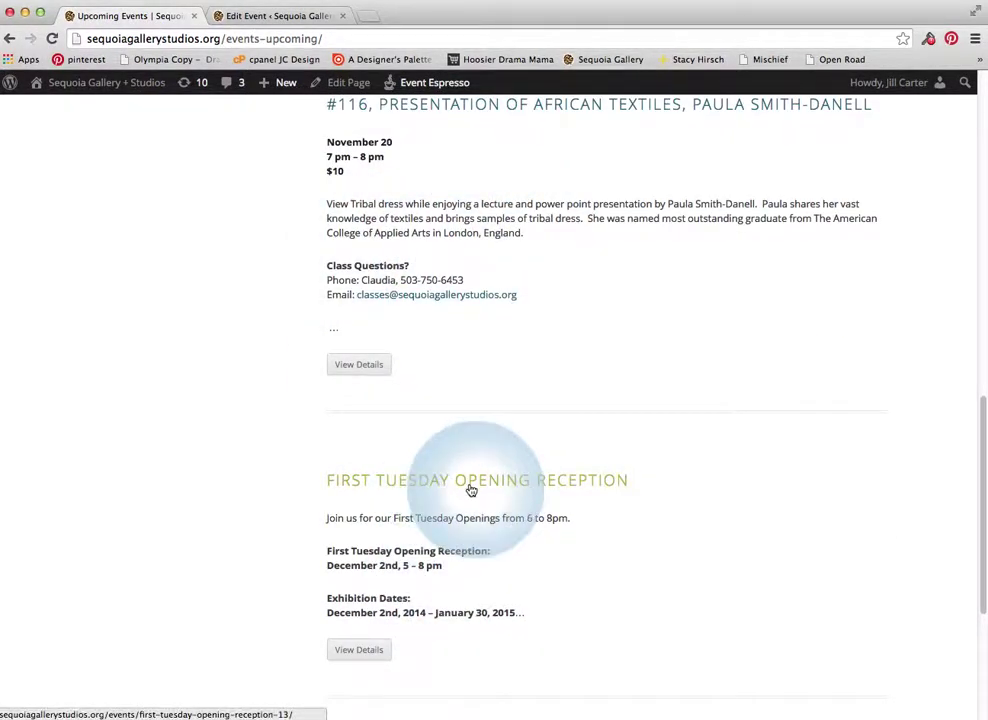
{"action": "scroll", "coordinate": [556, 487], "scroll_direction": "up", "scroll_amount": 1}
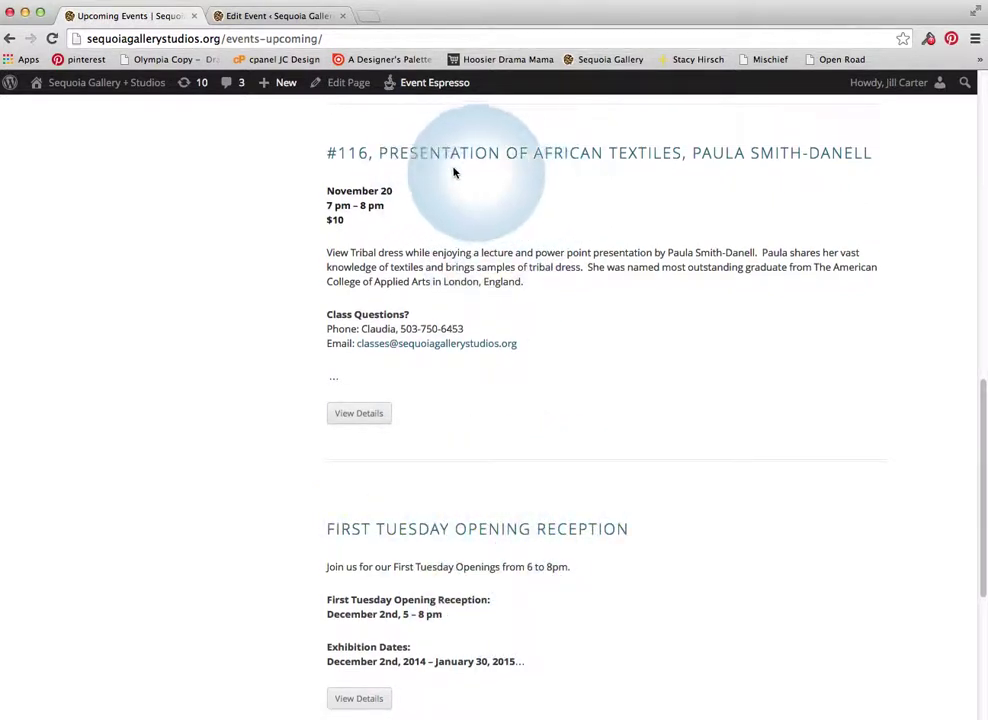
{"action": "scroll", "coordinate": [551, 532], "scroll_direction": "up", "scroll_amount": 10}
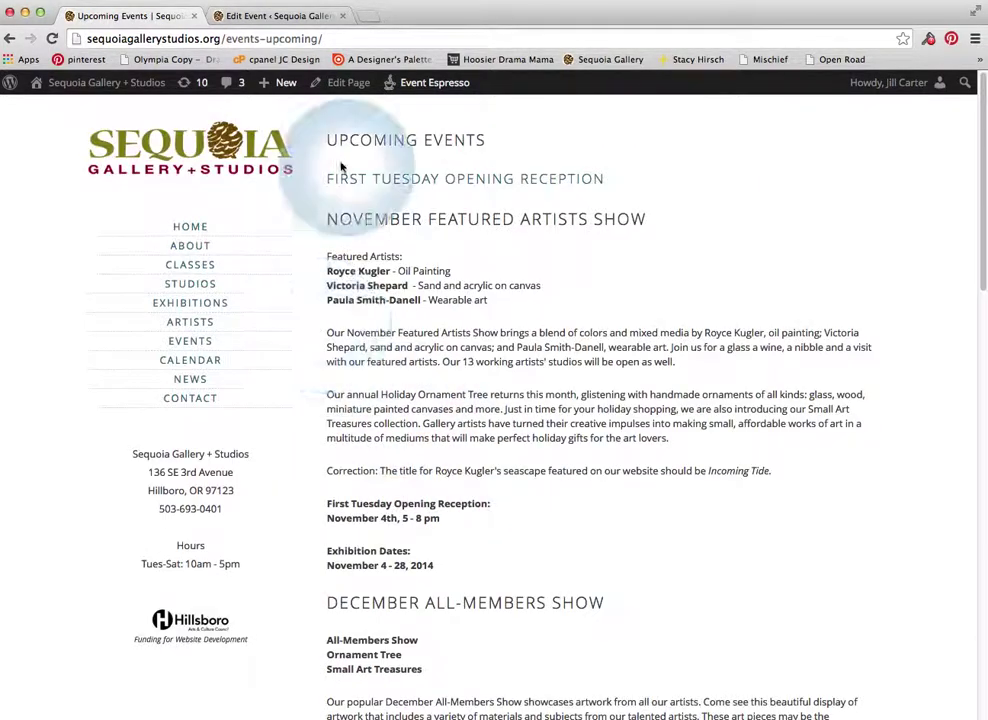
Step: Go to the site's WordPress dashboard and open the Event Espresso events list
{"action": "mouse_move", "coordinate": [90, 84]}
{"action": "left_click", "coordinate": [40, 108]}
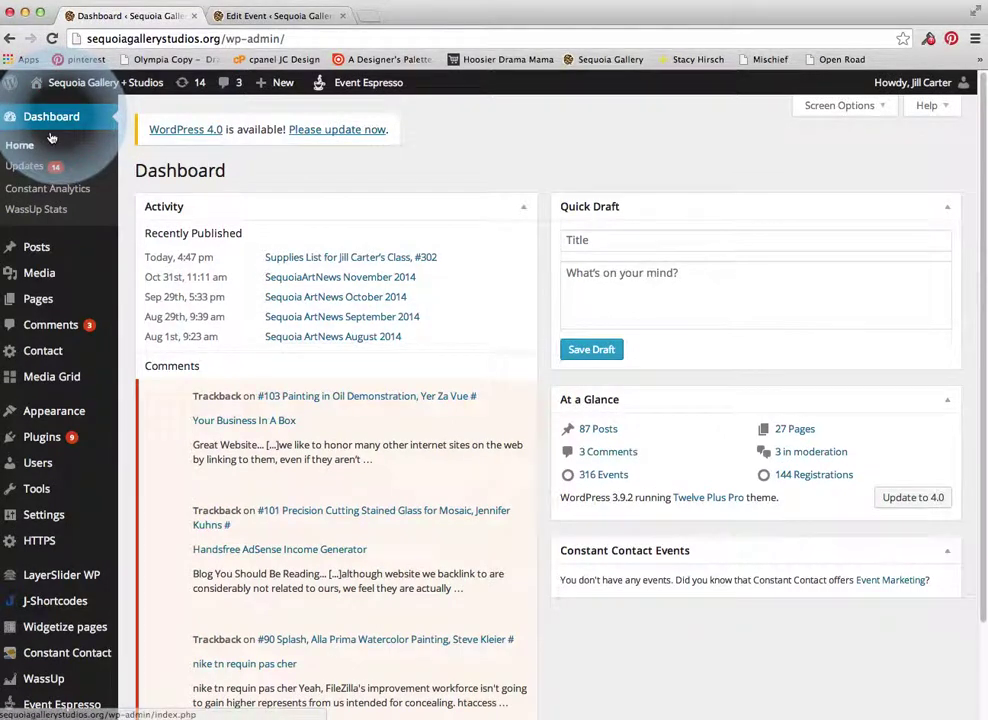
{"action": "scroll", "coordinate": [62, 300], "scroll_direction": "down", "scroll_amount": 3}
{"action": "mouse_move", "coordinate": [68, 598]}
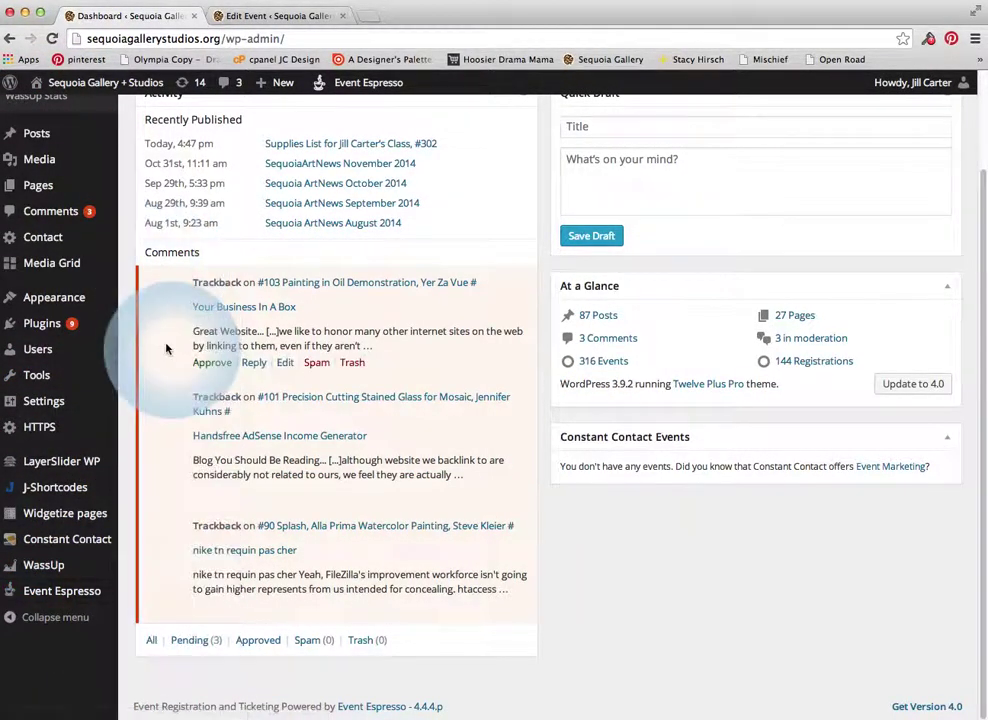
{"action": "left_click", "coordinate": [147, 334]}
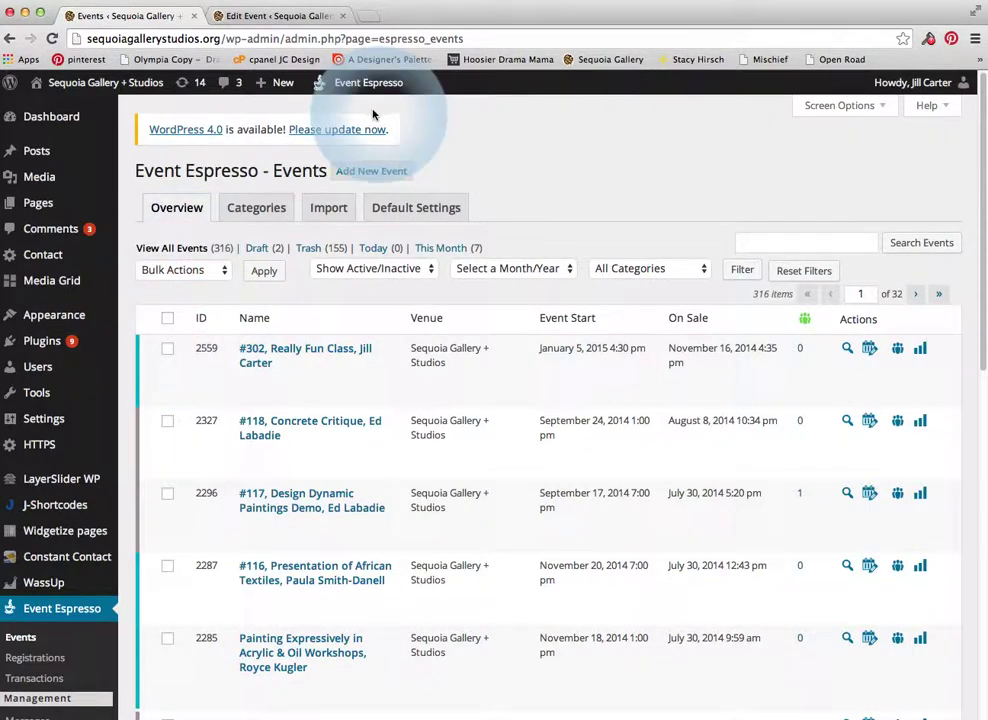
Step: Add a new event and title it "Coffee With" followed by the host's first name
{"action": "left_click", "coordinate": [370, 173]}
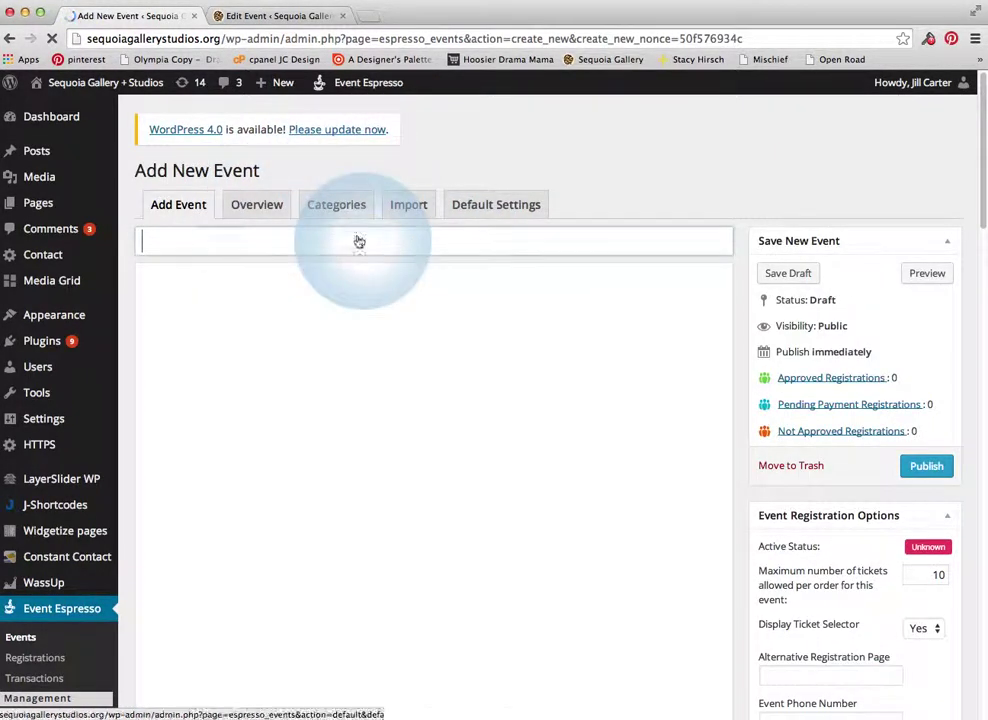
{"action": "left_click", "coordinate": [163, 242]}
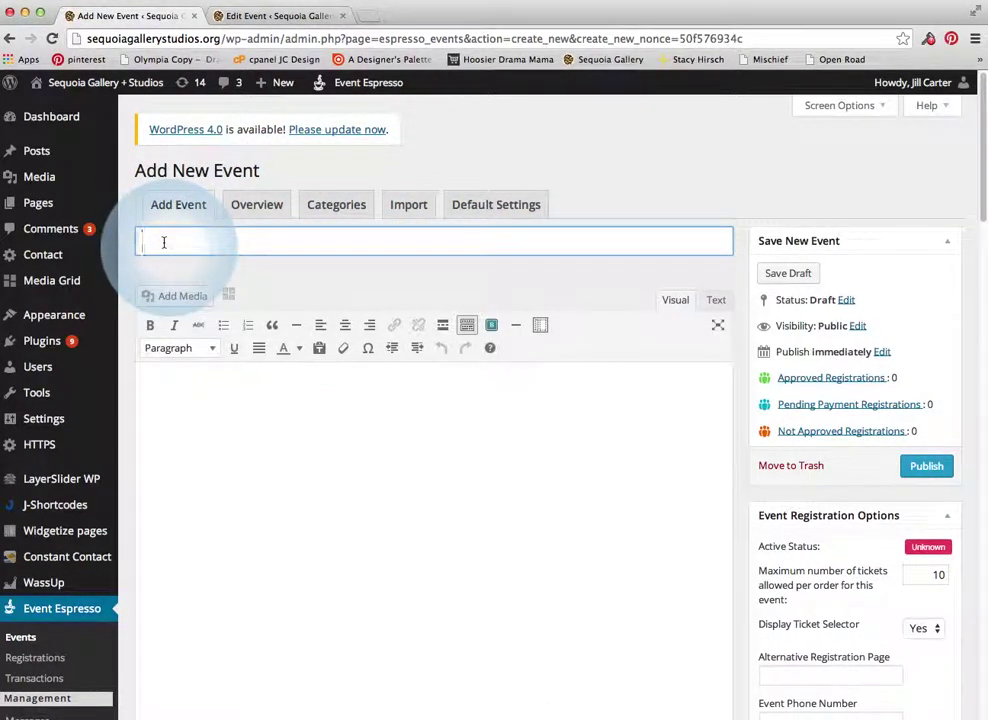
{"action": "type", "text": "Coffee With Jill"}
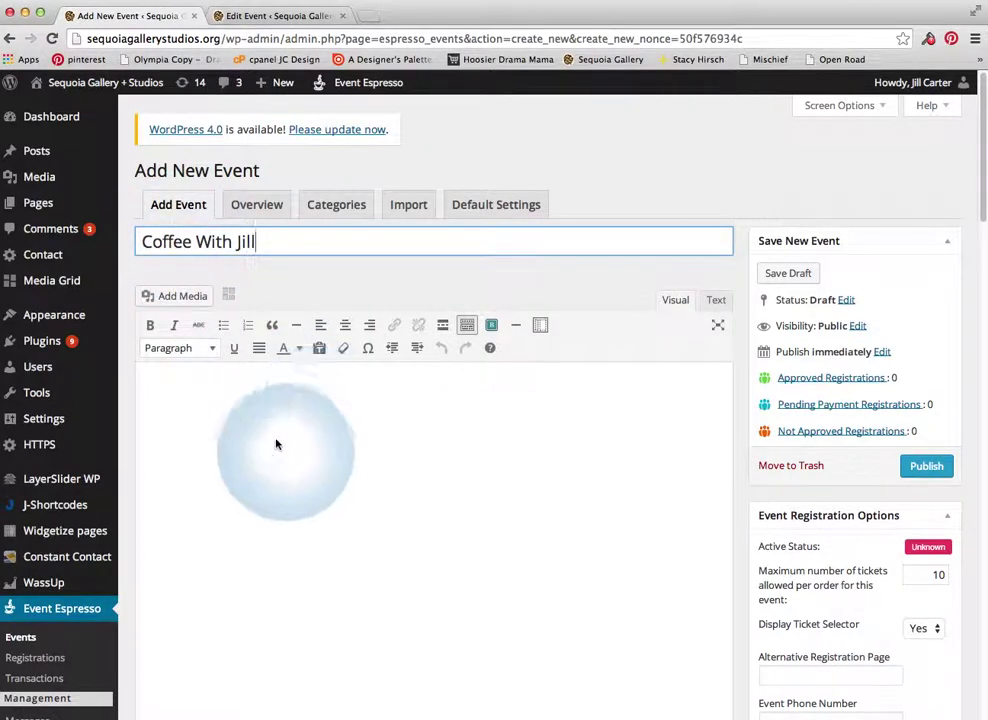
Step: Enter "Jan 29th,", "4pm" and "free" on separate lines in the event's description
{"action": "left_click", "coordinate": [184, 381]}
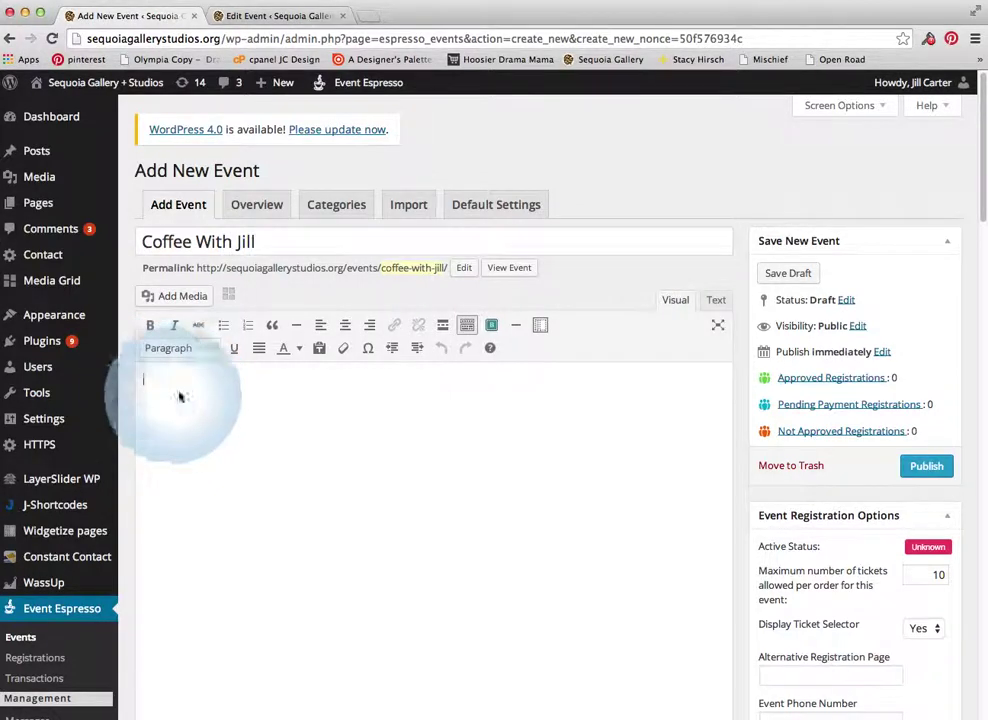
{"action": "scroll", "coordinate": [190, 454], "scroll_direction": "down", "scroll_amount": 1}
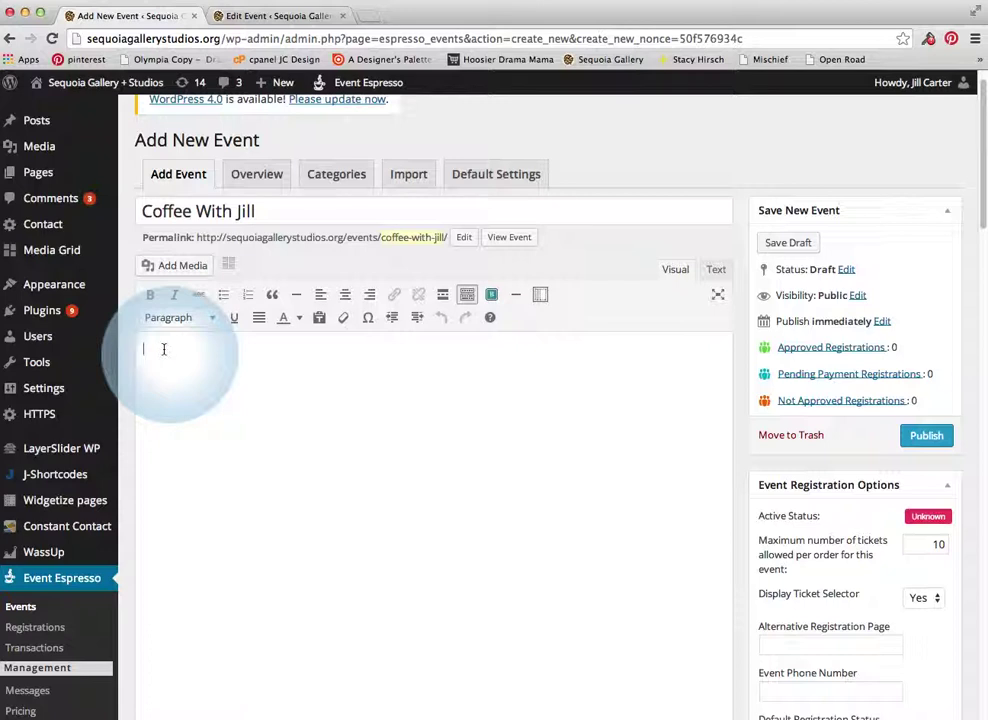
{"action": "type", "text": "Jan 29th,"}
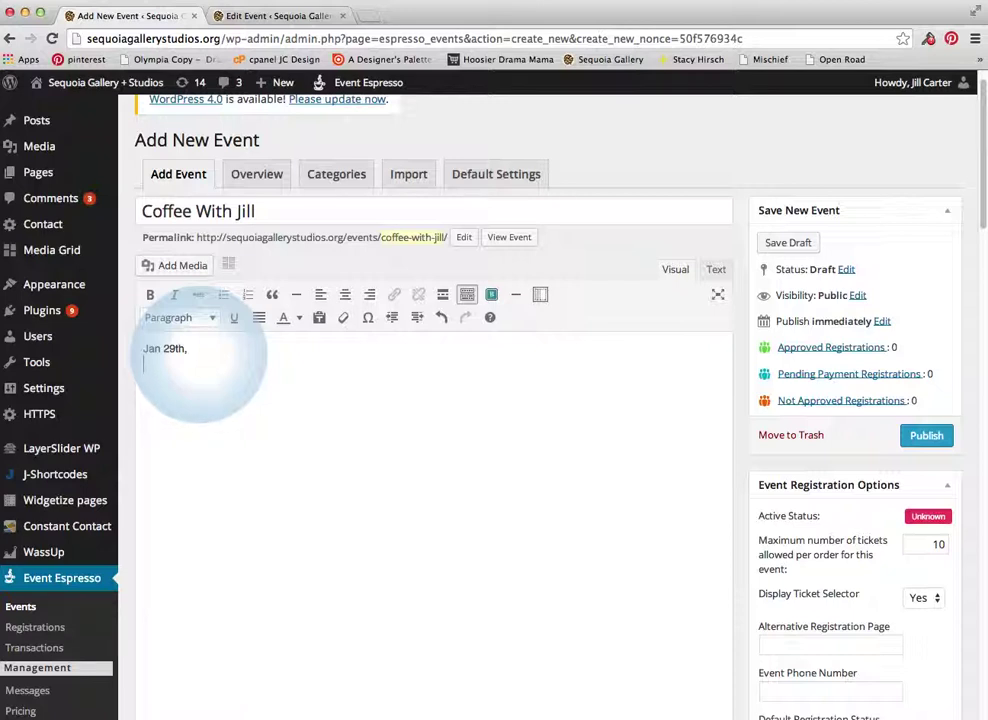
{"action": "type", "text": "pm"}
{"action": "key", "text": "Return"}
{"action": "type", "text": "free"}
{"action": "key", "text": "BackSpace"}
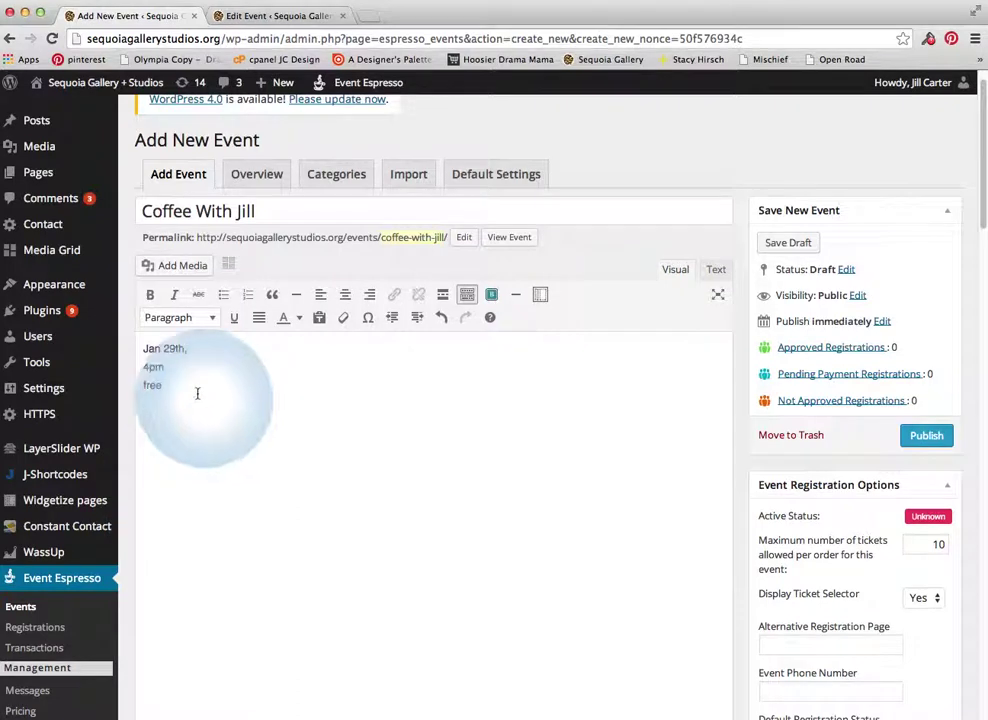
Step: Make the date, time and price lines bold and complete the date with the year 2014
{"action": "left_click_drag", "start_coordinate": [143, 386], "coordinate": [110, 343]}
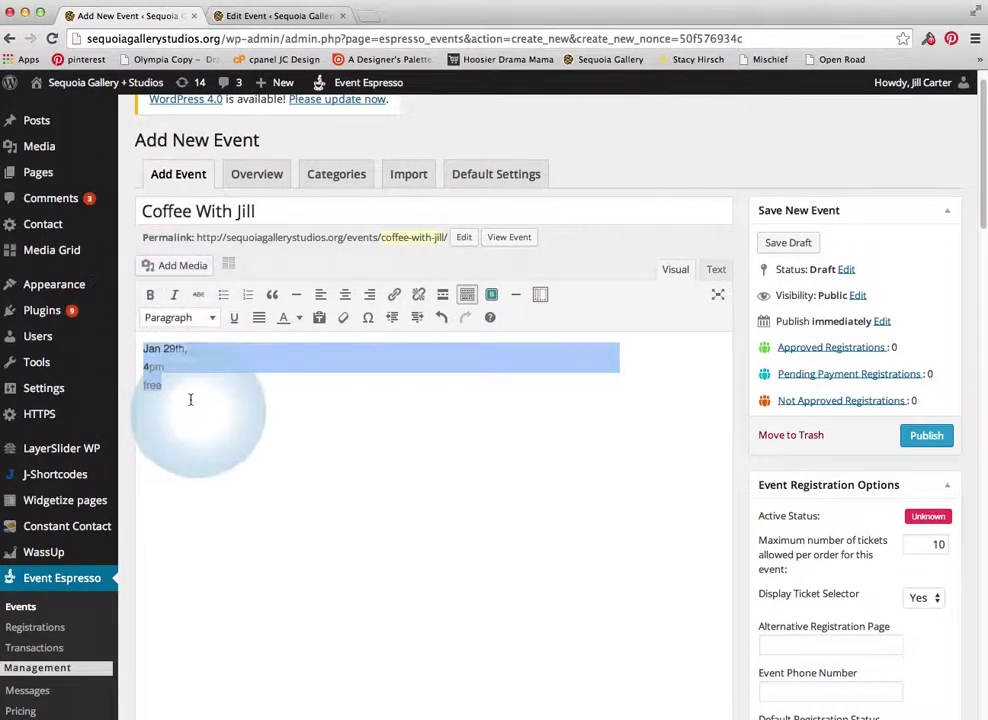
{"action": "left_click", "coordinate": [151, 294]}
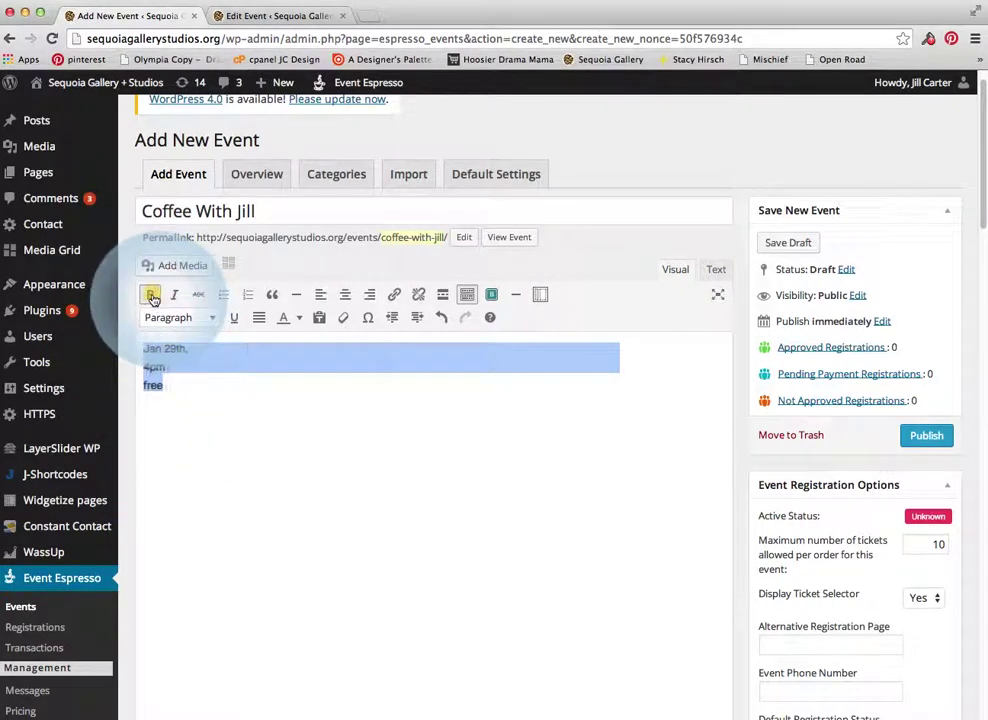
{"action": "left_click", "coordinate": [191, 348]}
{"action": "type", "text": "2014"}
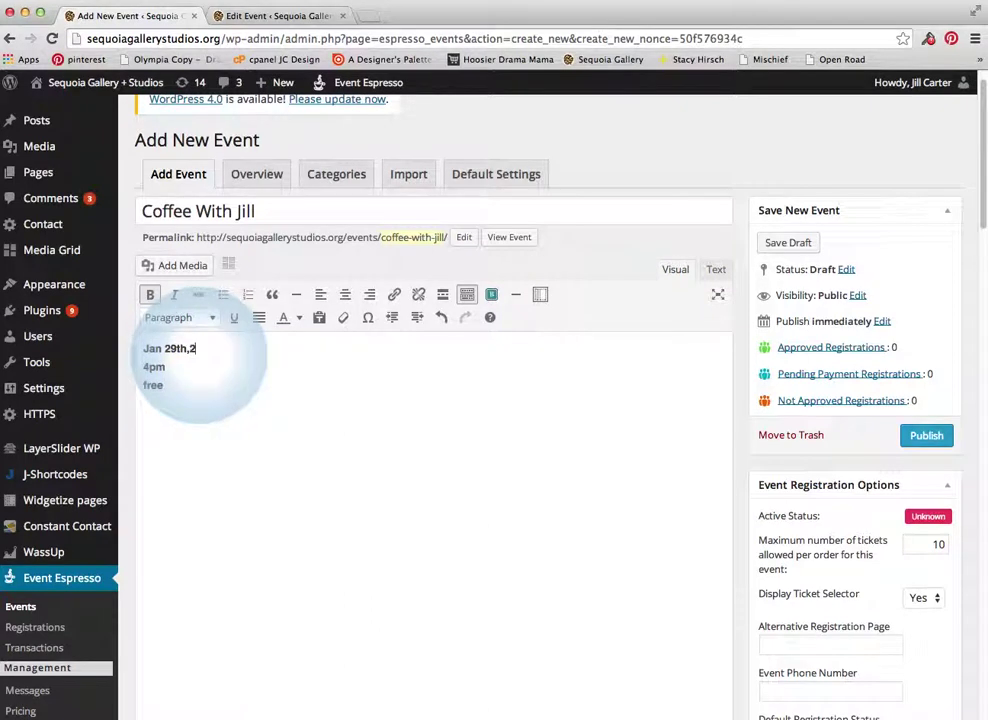
{"action": "left_click", "coordinate": [189, 349]}
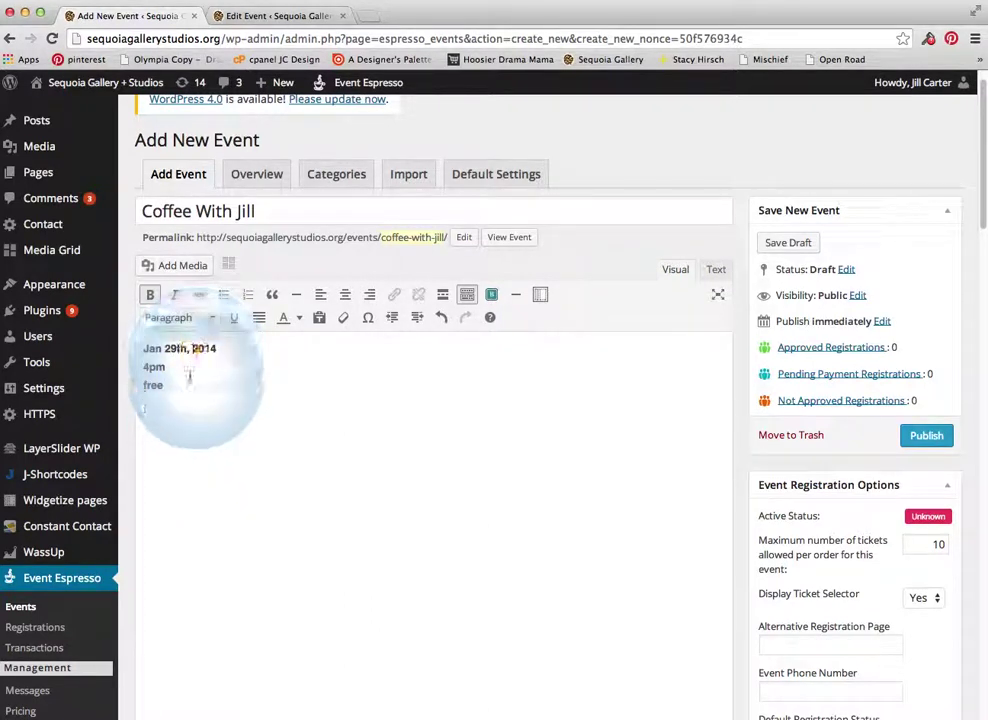
Step: Add the paragraph "Description of the event." below the "free" line, separated by a blank line
{"action": "left_click", "coordinate": [165, 382]}
{"action": "key", "text": "Return"}
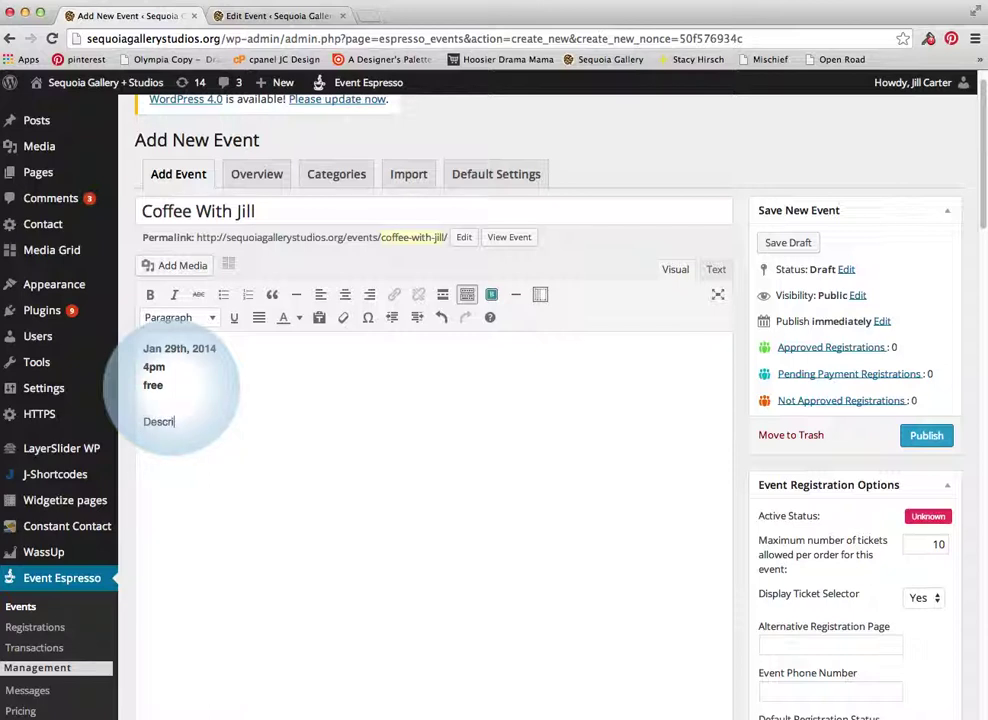
{"action": "type", "text": "Description of the event"}
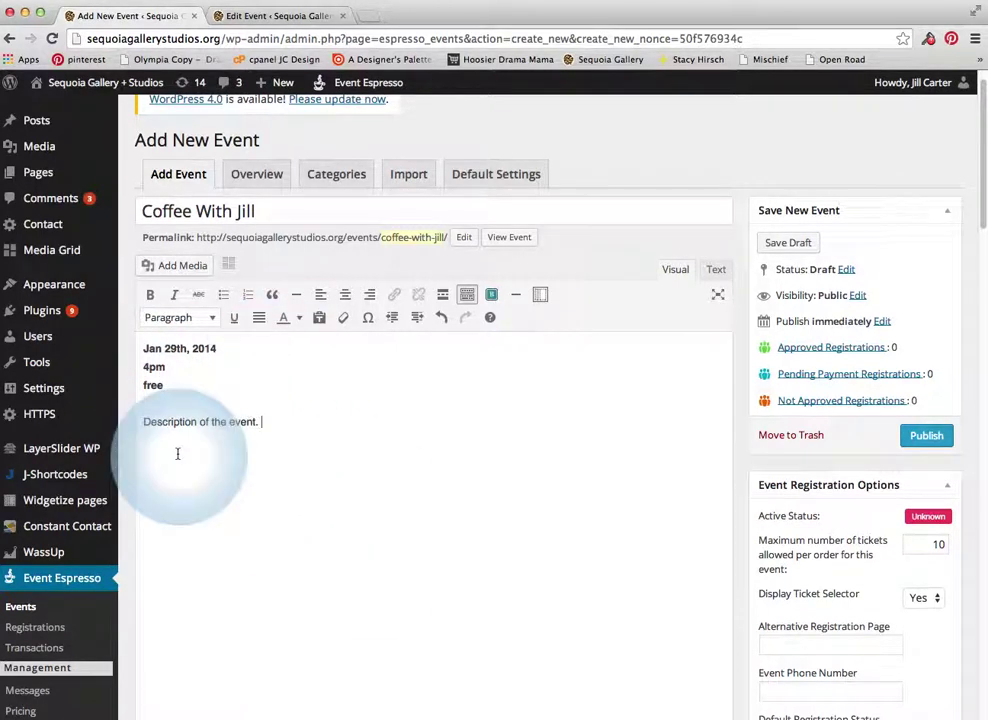
Step: Start inserting media before the date line and select the green pears painting from the media library
{"action": "left_click", "coordinate": [144, 347]}
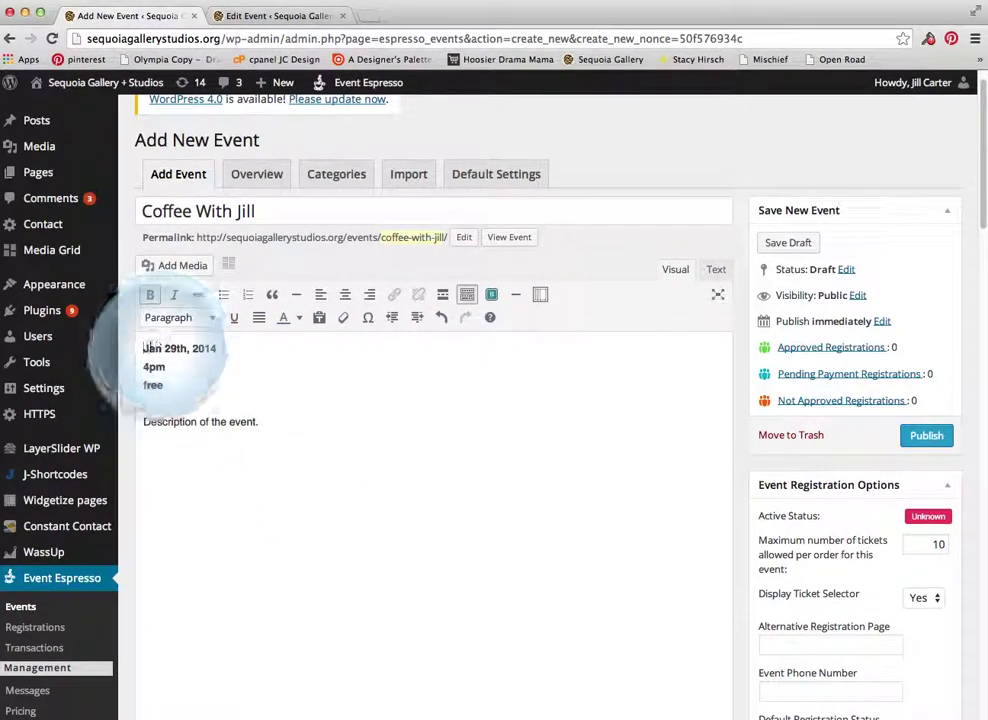
{"action": "left_click", "coordinate": [143, 350]}
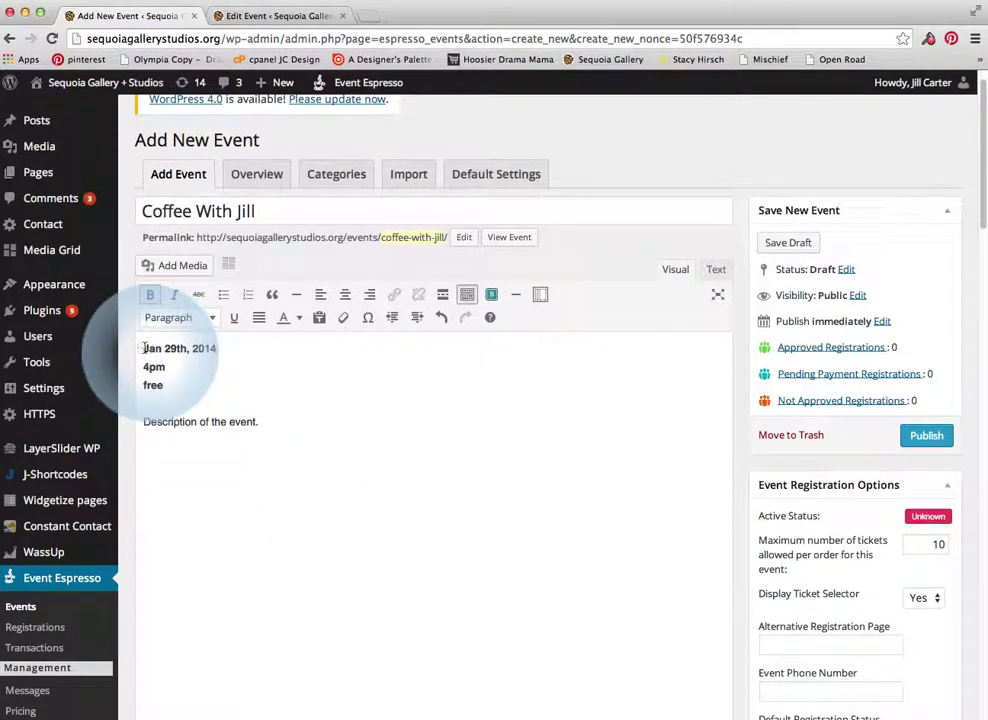
{"action": "left_click", "coordinate": [170, 268]}
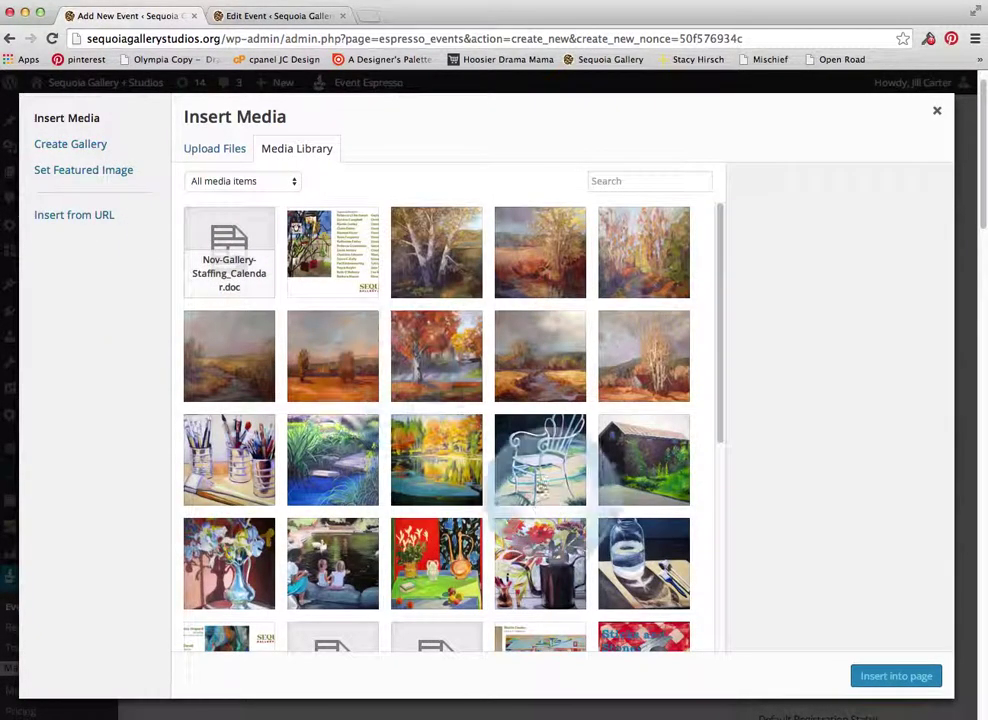
{"action": "scroll", "coordinate": [435, 550], "scroll_direction": "down", "scroll_amount": 1}
{"action": "scroll", "coordinate": [430, 545], "scroll_direction": "down", "scroll_amount": 2}
{"action": "scroll", "coordinate": [405, 505], "scroll_direction": "up", "scroll_amount": 1}
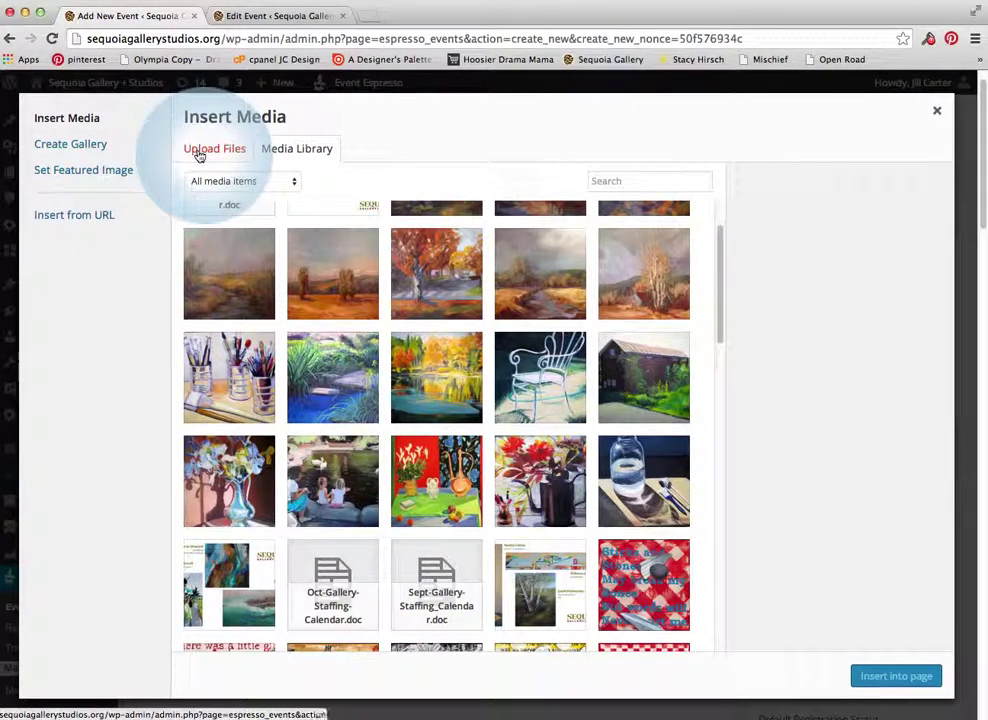
{"action": "scroll", "coordinate": [441, 410], "scroll_direction": "down", "scroll_amount": 12}
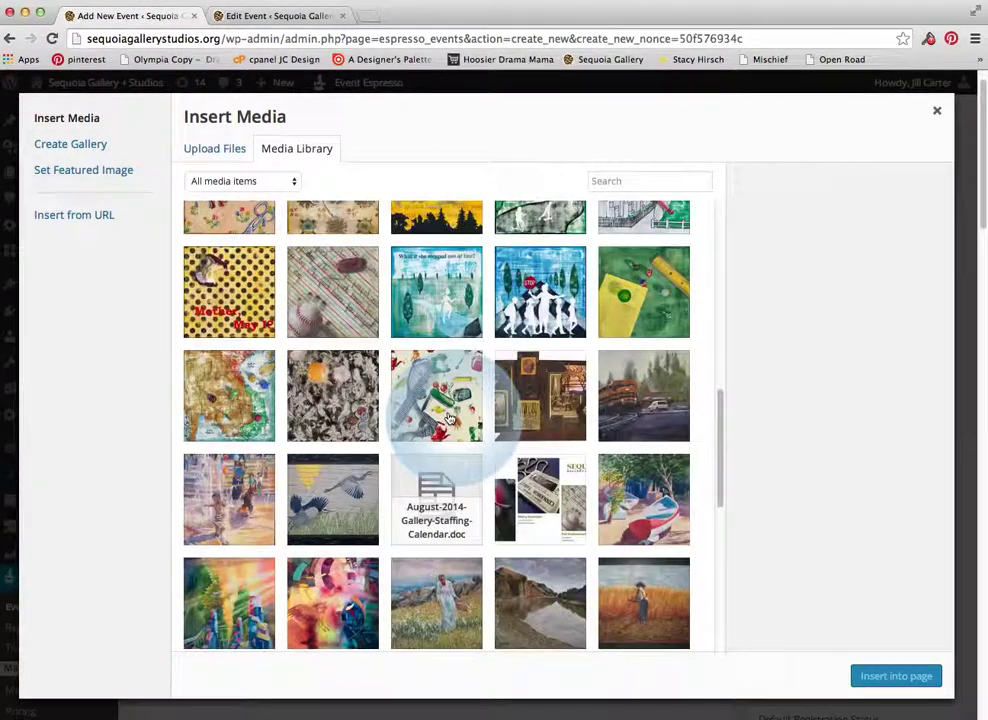
{"action": "scroll", "coordinate": [448, 412], "scroll_direction": "down", "scroll_amount": 10}
{"action": "scroll", "coordinate": [312, 535], "scroll_direction": "down", "scroll_amount": 4}
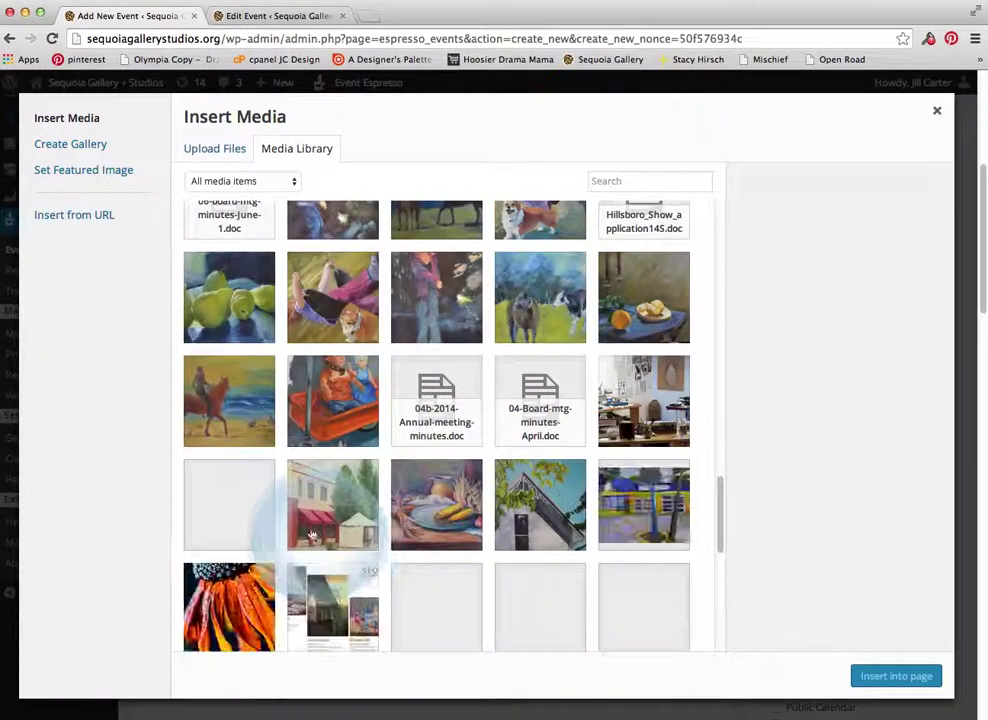
{"action": "left_click", "coordinate": [228, 300]}
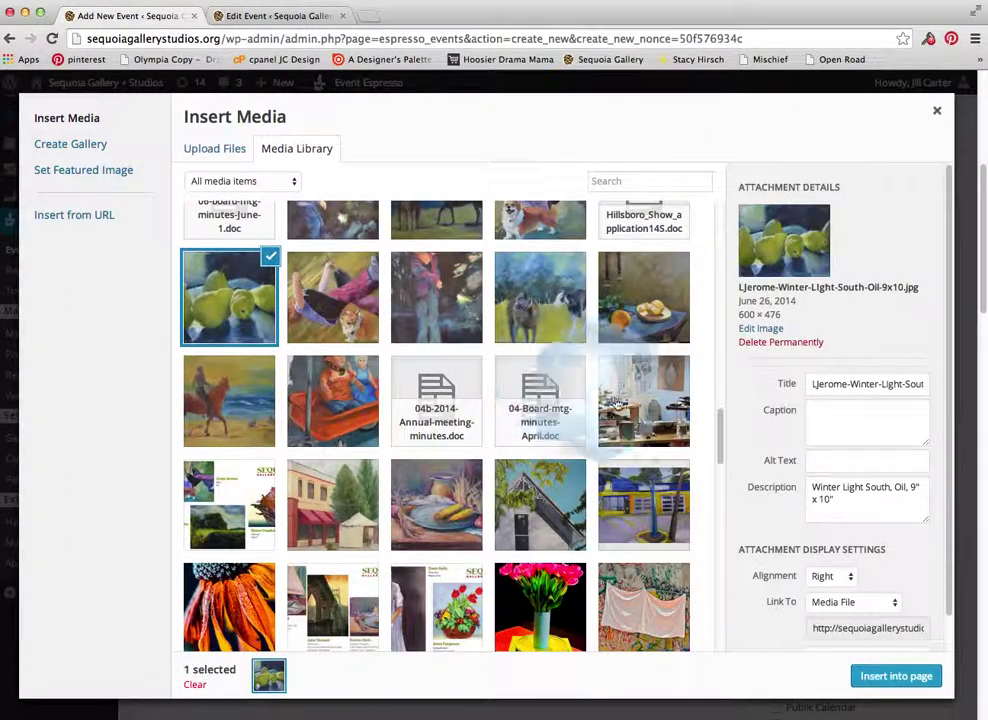
Step: Set the pears image's alignment to Right and its size to Medium – 300 × 238
{"action": "scroll", "coordinate": [822, 580], "scroll_direction": "down", "scroll_amount": 2}
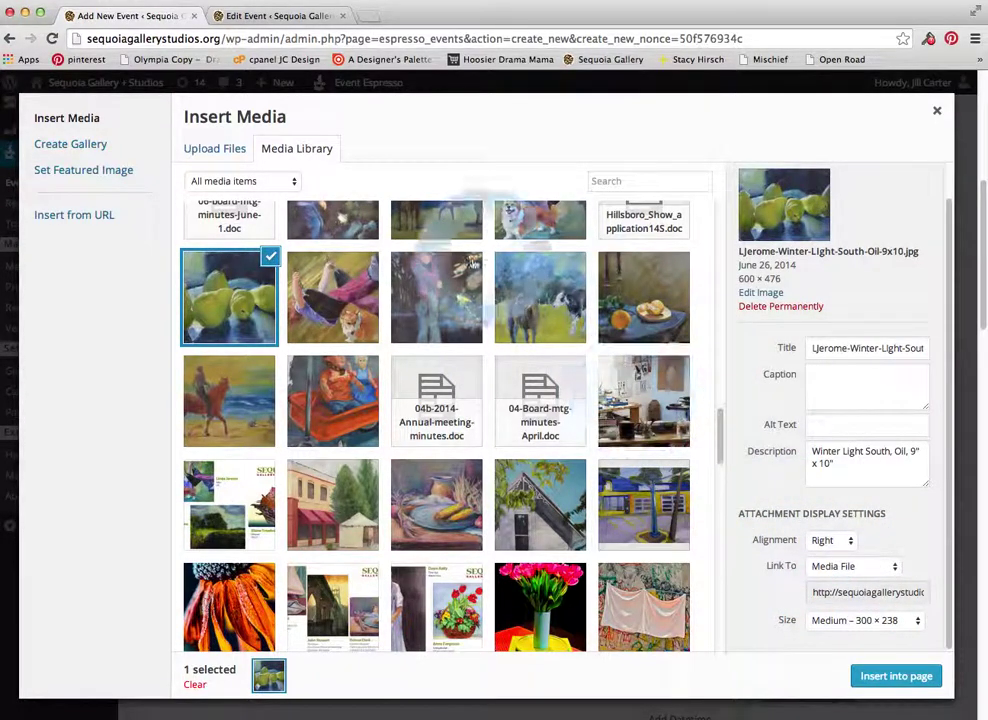
{"action": "left_click", "coordinate": [822, 380]}
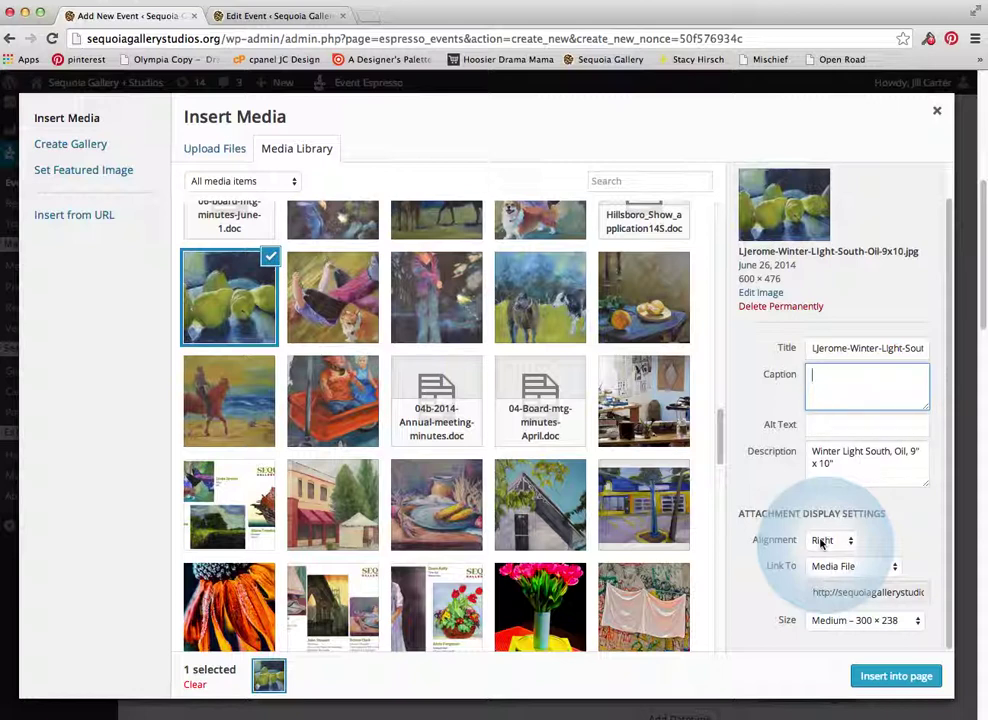
{"action": "left_click", "coordinate": [821, 541]}
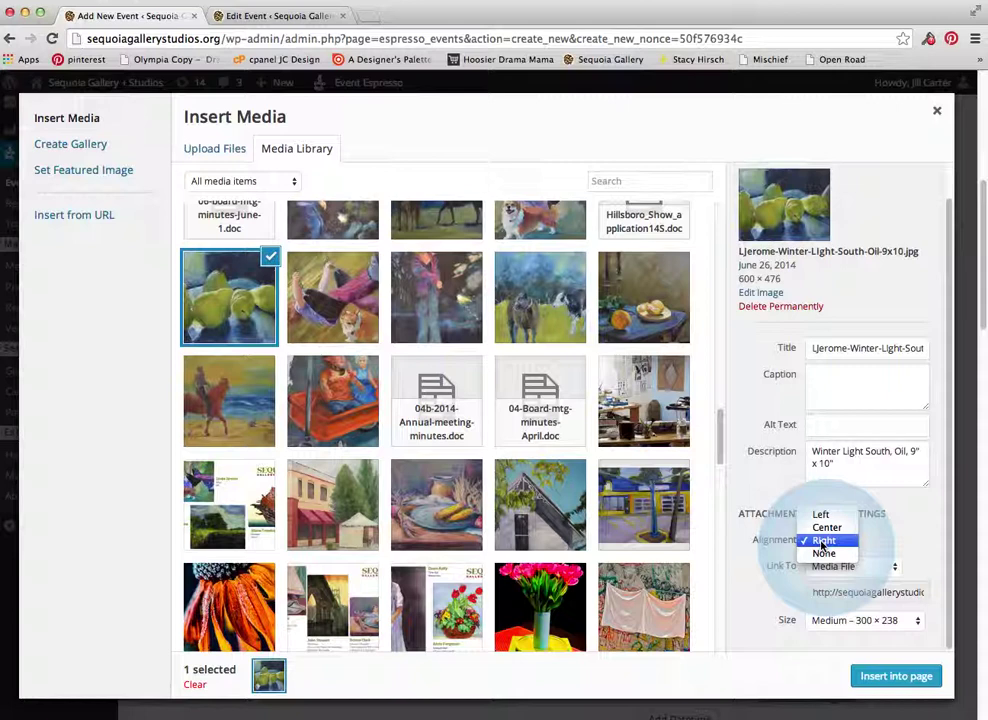
{"action": "left_click", "coordinate": [824, 541]}
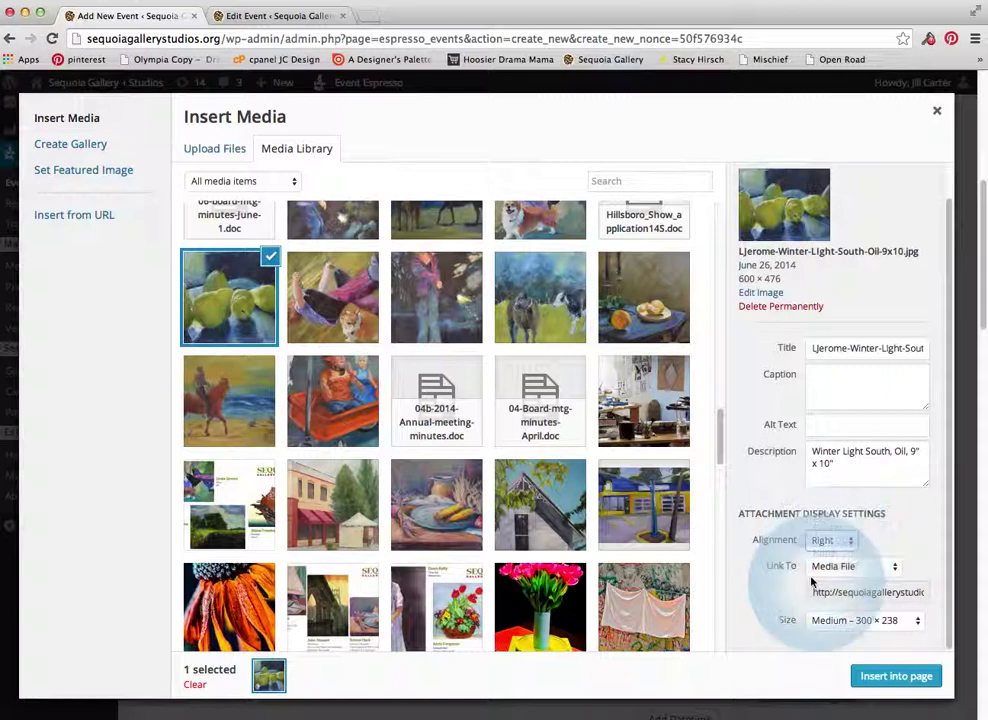
{"action": "left_click", "coordinate": [856, 621]}
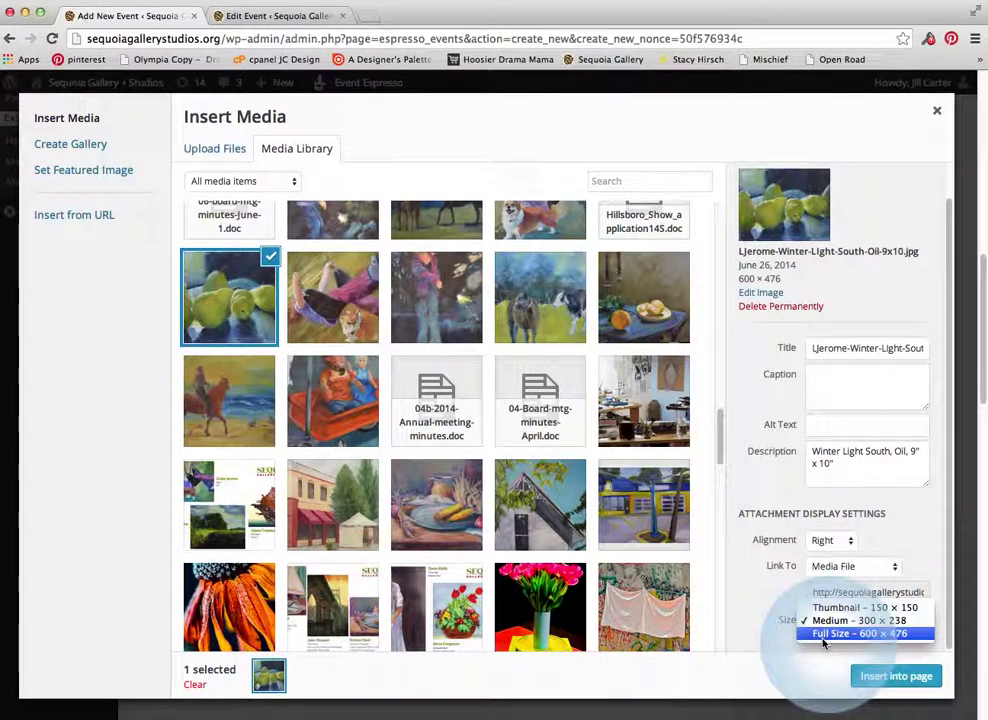
{"action": "left_click", "coordinate": [830, 634]}
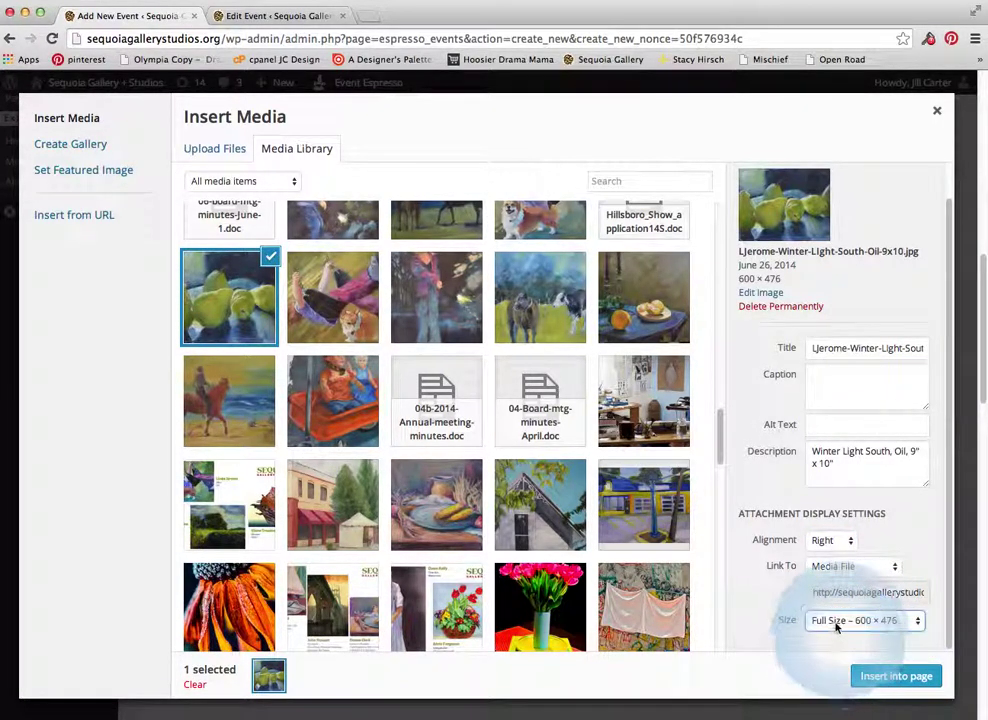
{"action": "left_click", "coordinate": [856, 621]}
{"action": "left_click", "coordinate": [838, 612]}
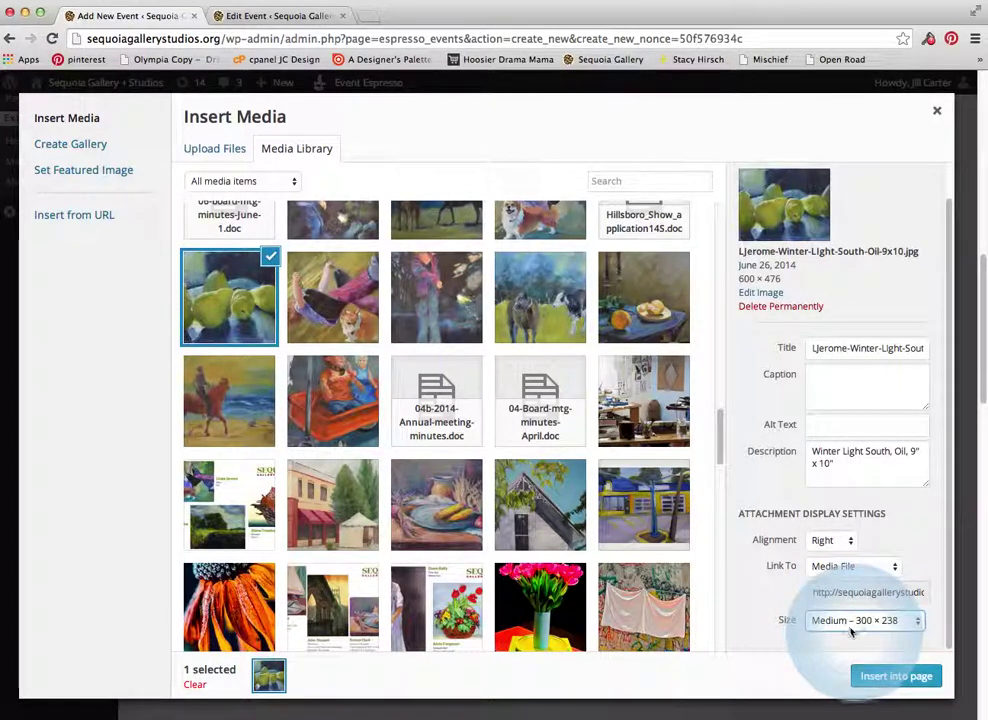
{"action": "left_click", "coordinate": [850, 569]}
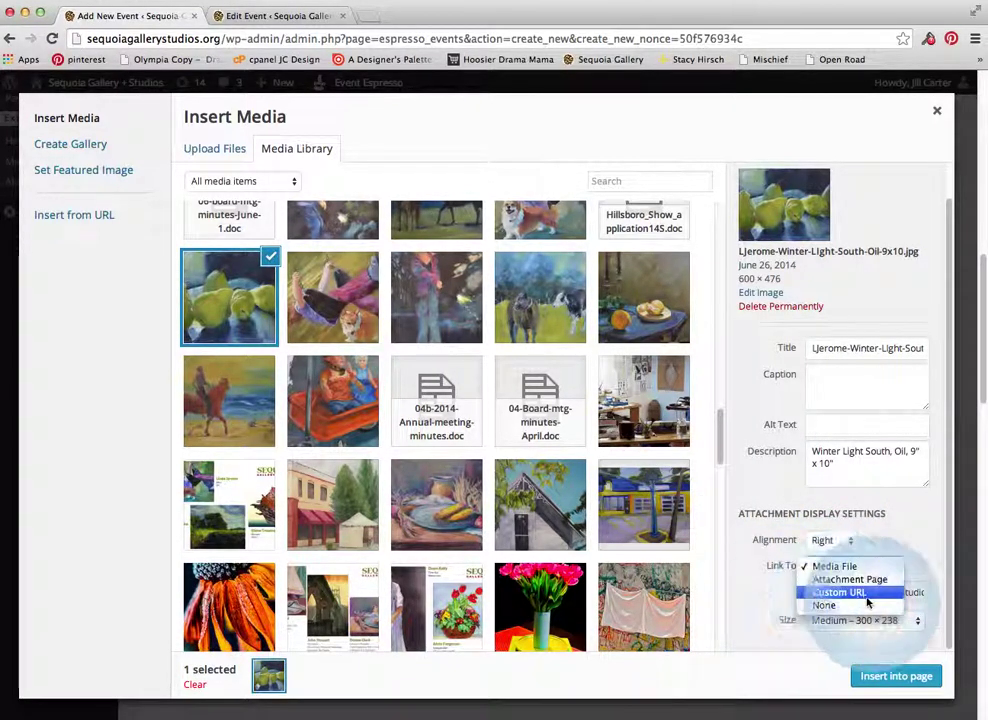
{"action": "left_click", "coordinate": [838, 592]}
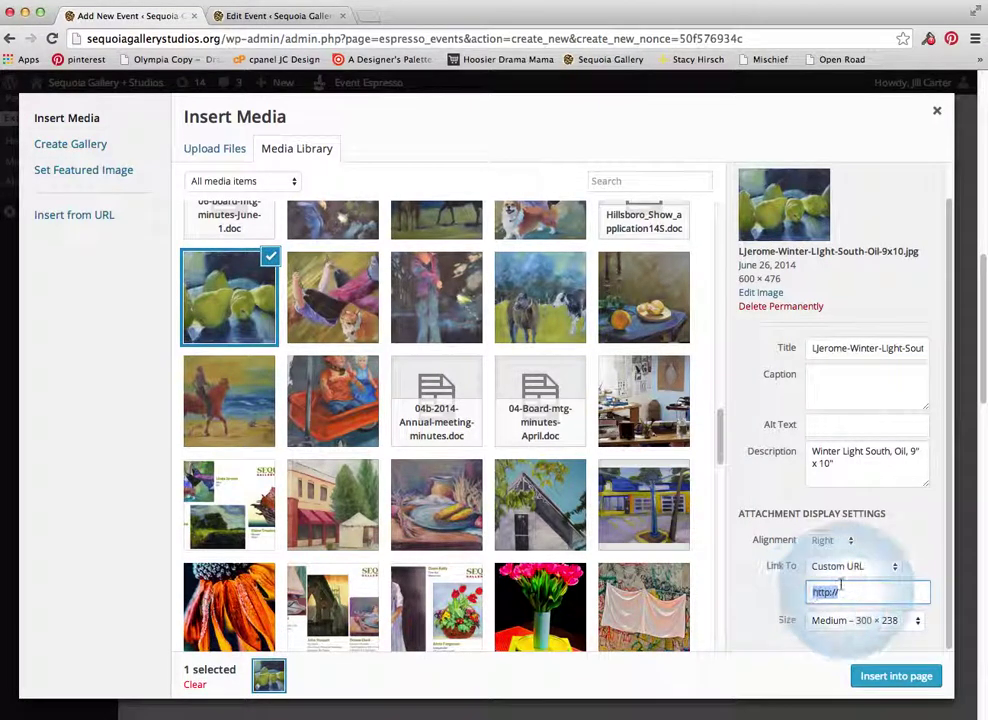
{"action": "left_click", "coordinate": [858, 566]}
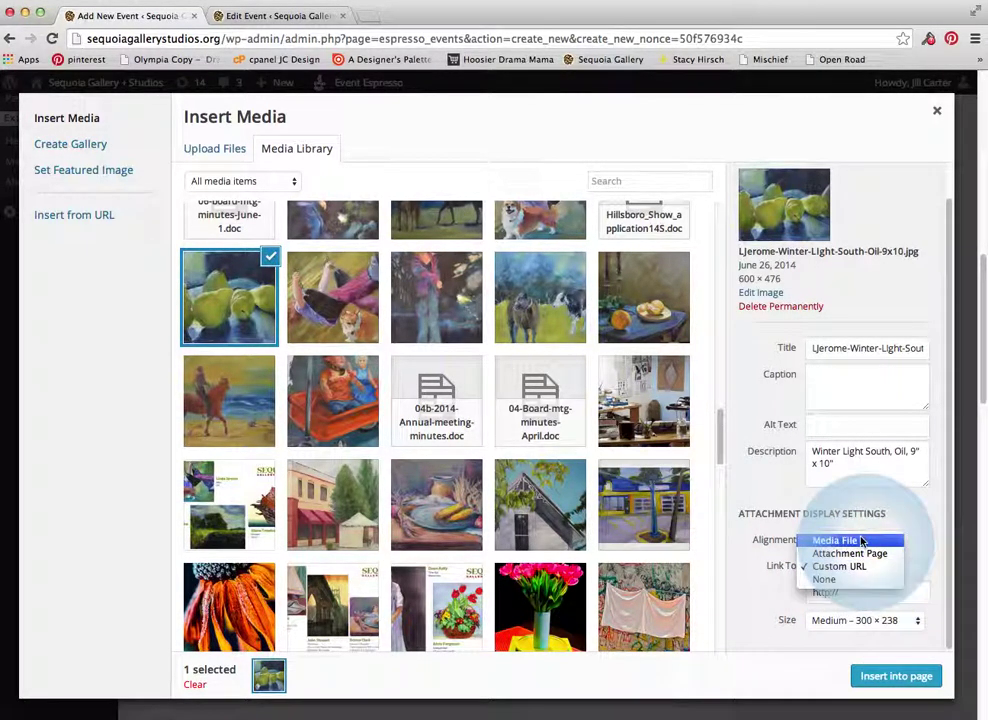
{"action": "left_click", "coordinate": [845, 537]}
Step: Set the pears image's link to None and insert it into the event description
{"action": "left_click", "coordinate": [850, 566]}
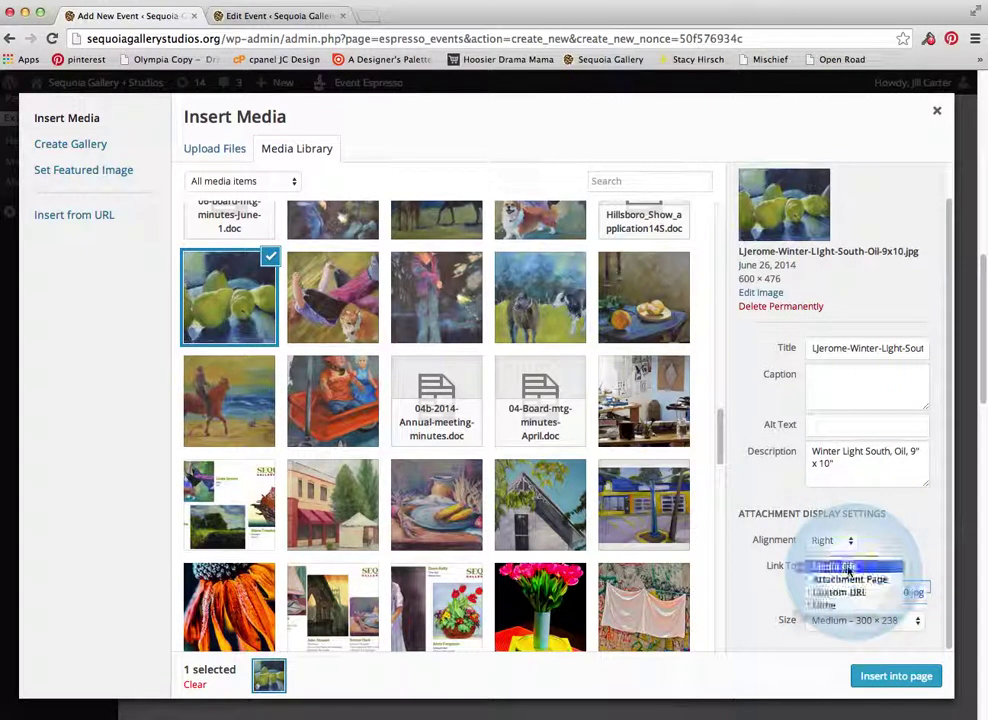
{"action": "left_click", "coordinate": [838, 607]}
{"action": "left_click", "coordinate": [893, 675]}
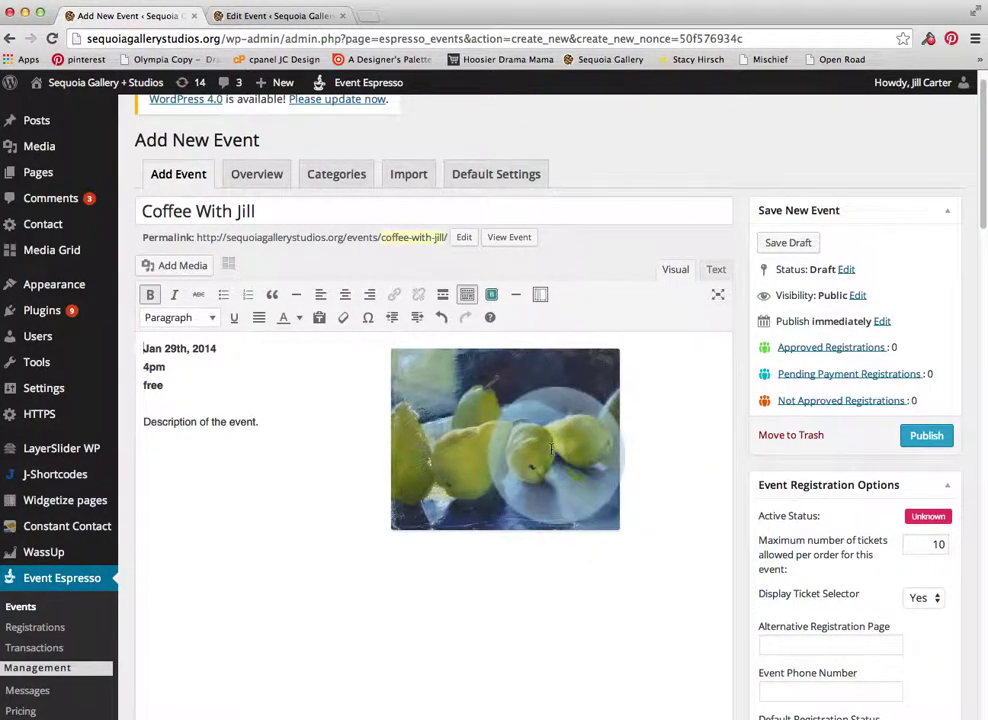
Step: Choose Panera Bread as the event's venue from the Venue Manager list
{"action": "scroll", "coordinate": [479, 538], "scroll_direction": "down", "scroll_amount": 10}
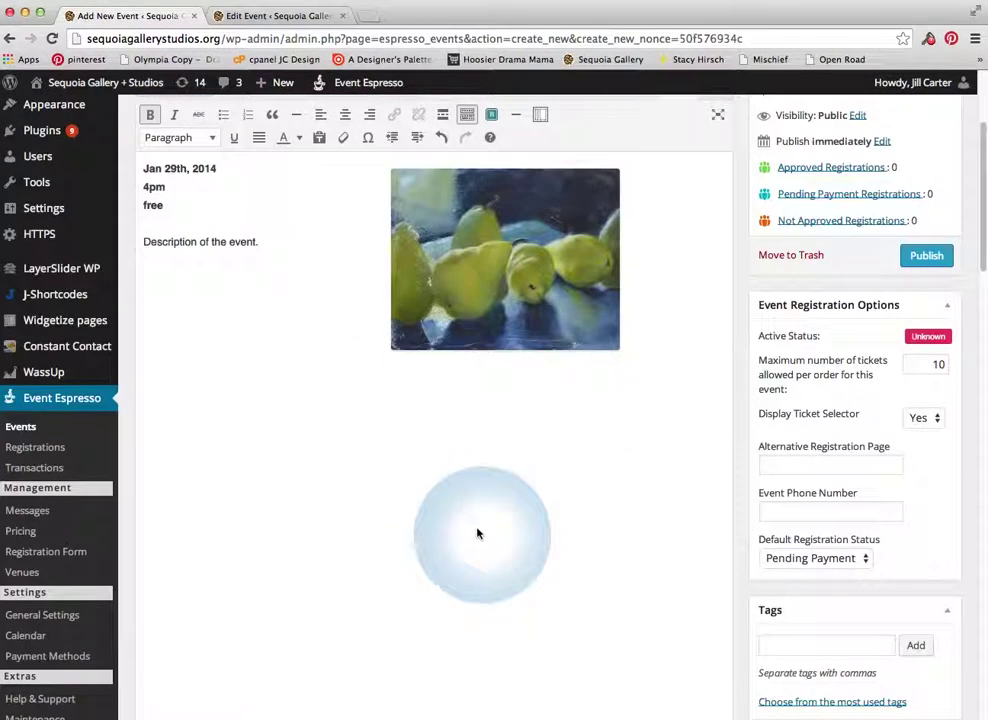
{"action": "scroll", "coordinate": [448, 413], "scroll_direction": "down", "scroll_amount": 5}
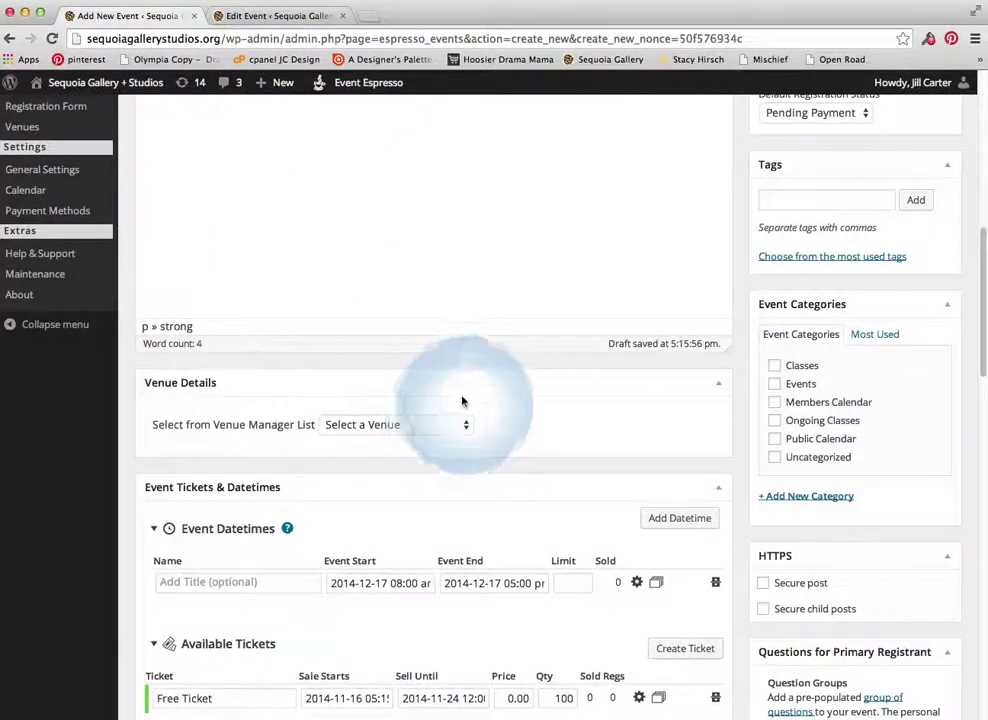
{"action": "left_click", "coordinate": [405, 425]}
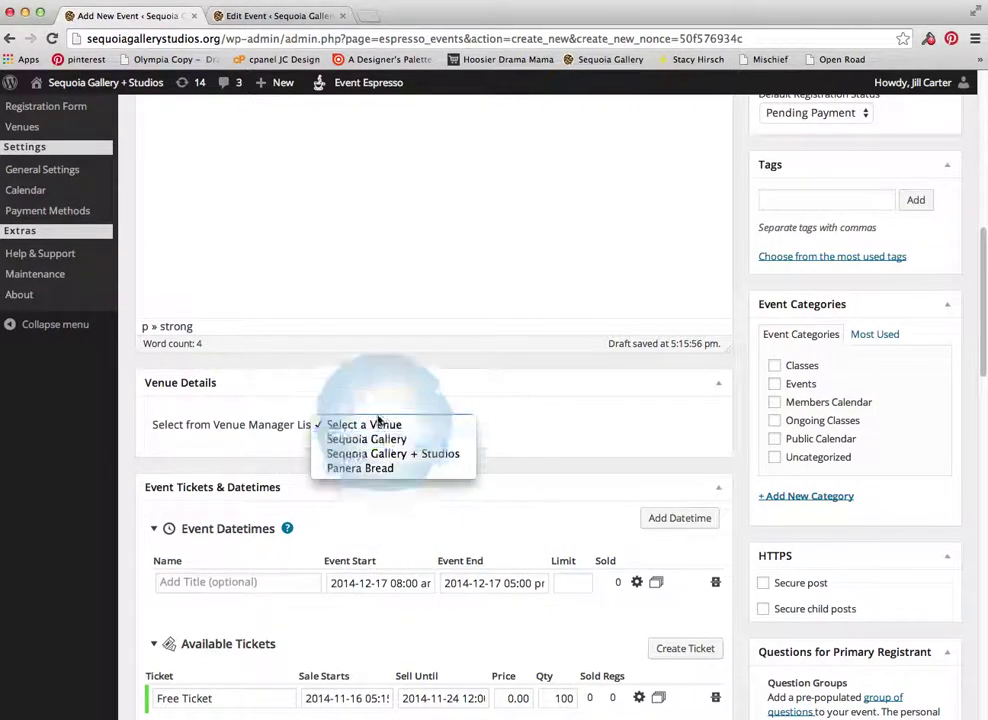
{"action": "left_click", "coordinate": [381, 470]}
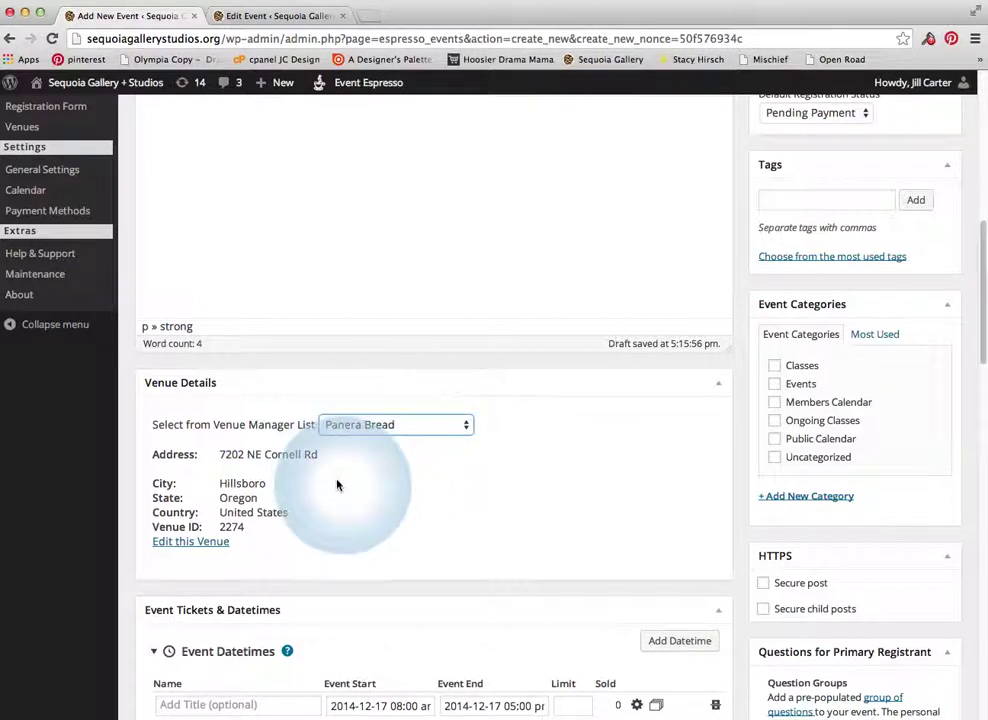
Step: Look over the Event Espresso management entries, including Venues, and the choices in the event's venue list
{"action": "scroll", "coordinate": [337, 481], "scroll_direction": "up", "scroll_amount": 5}
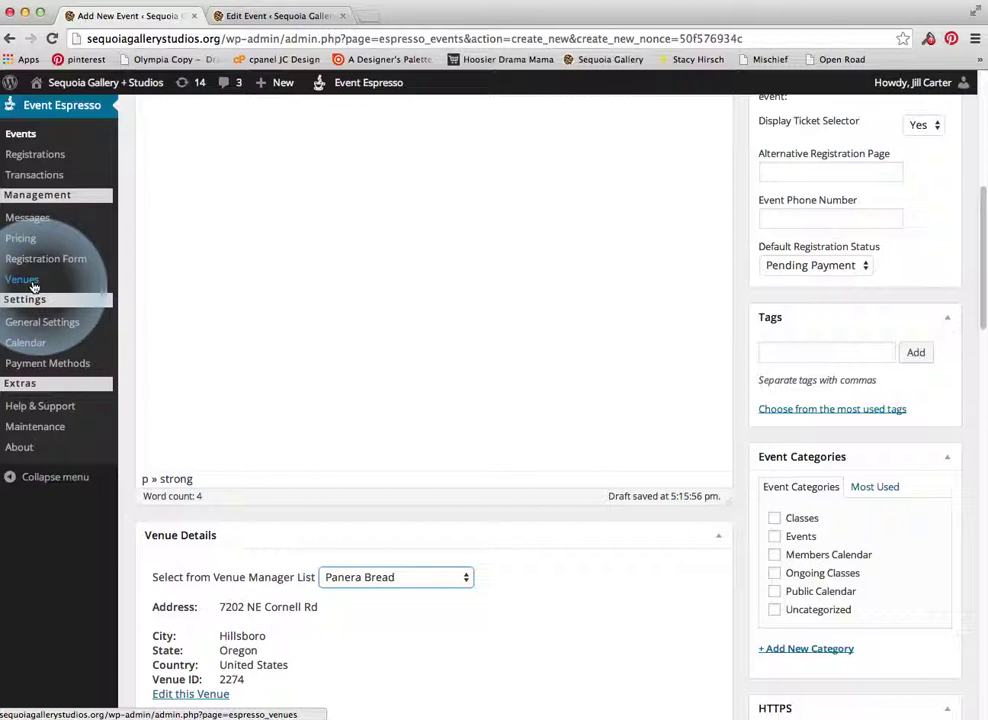
{"action": "scroll", "coordinate": [404, 375], "scroll_direction": "up", "scroll_amount": 15}
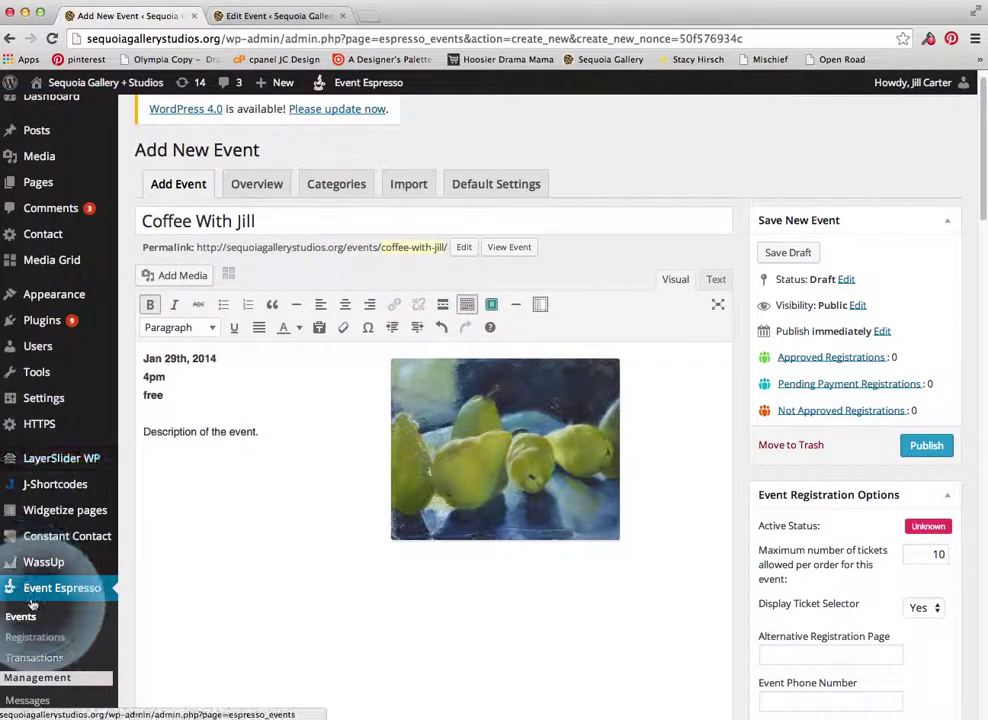
{"action": "scroll", "coordinate": [31, 604], "scroll_direction": "down", "scroll_amount": 1}
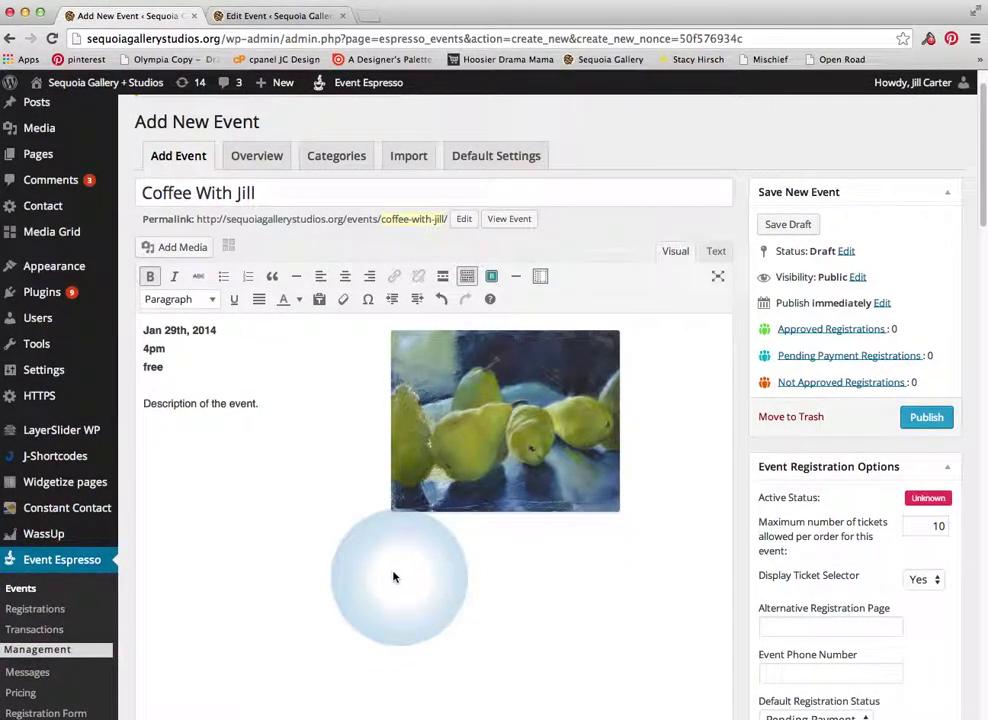
{"action": "scroll", "coordinate": [393, 577], "scroll_direction": "down", "scroll_amount": 10}
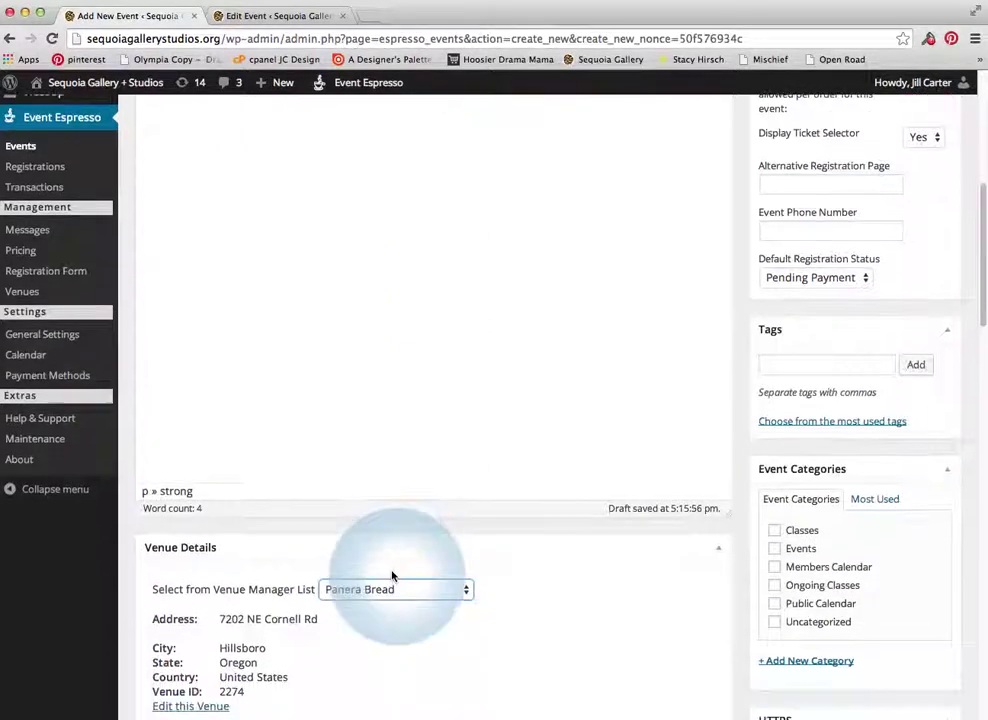
{"action": "scroll", "coordinate": [393, 577], "scroll_direction": "down", "scroll_amount": 3}
{"action": "left_click", "coordinate": [395, 489]}
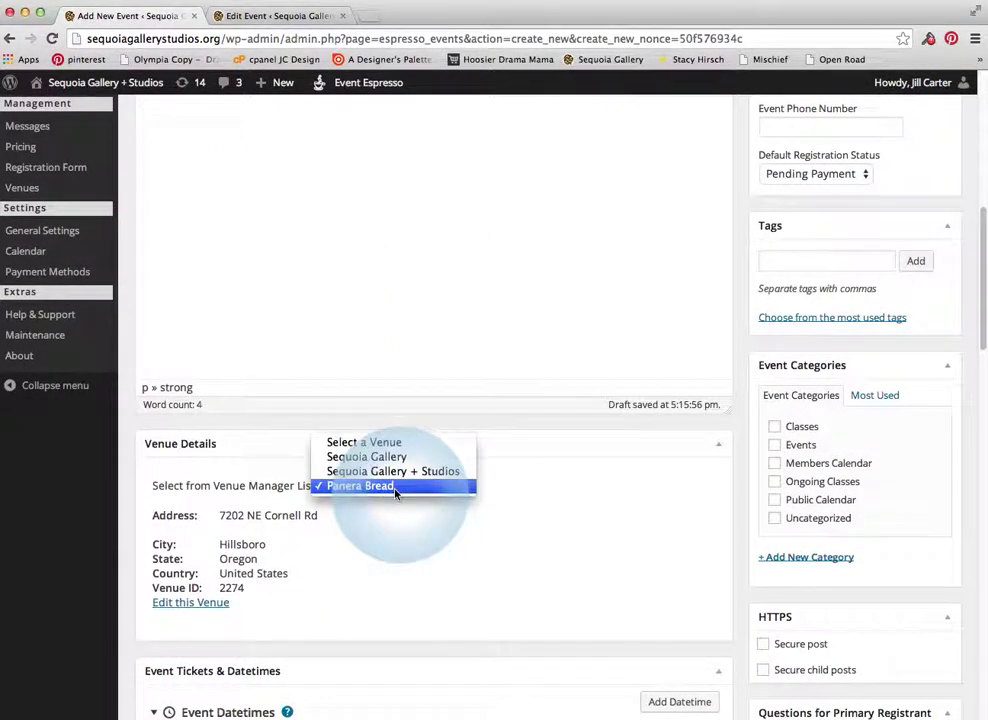
{"action": "left_click", "coordinate": [520, 527]}
Step: Set the event's start to January 12, 2015 at 4:30 pm
{"action": "scroll", "coordinate": [460, 550], "scroll_direction": "down", "scroll_amount": 5}
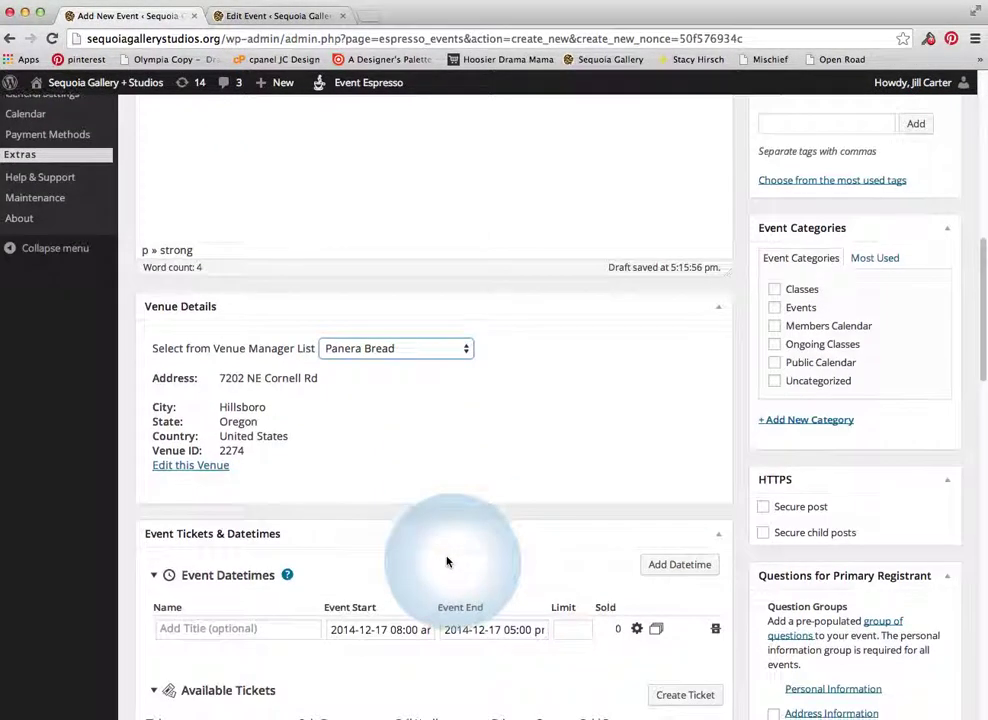
{"action": "scroll", "coordinate": [447, 562], "scroll_direction": "down", "scroll_amount": 5}
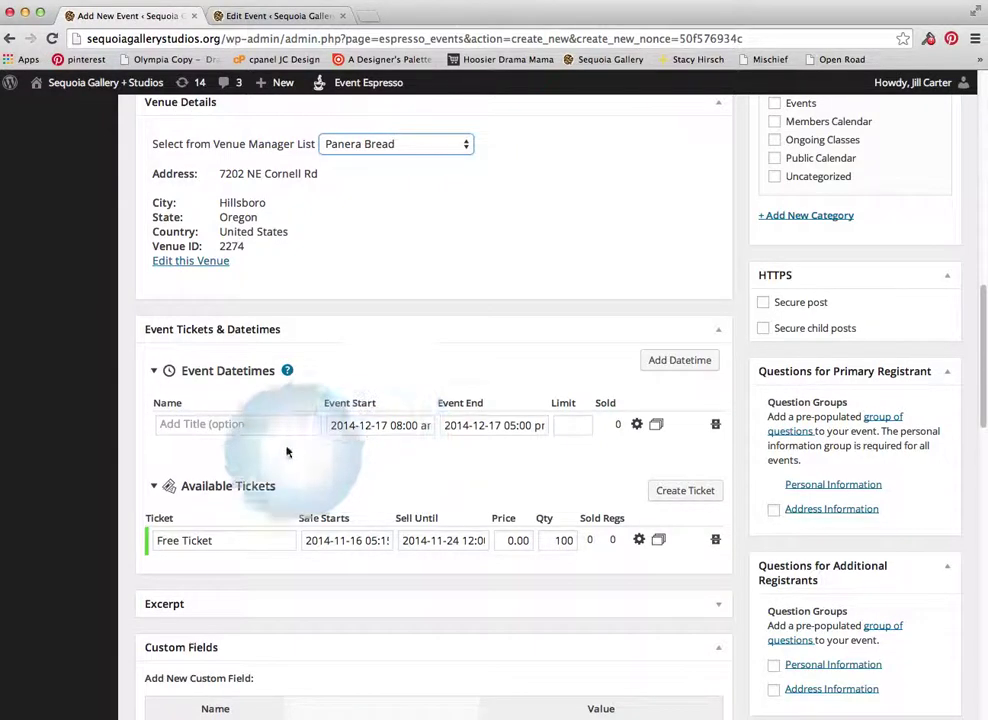
{"action": "left_click", "coordinate": [399, 424]}
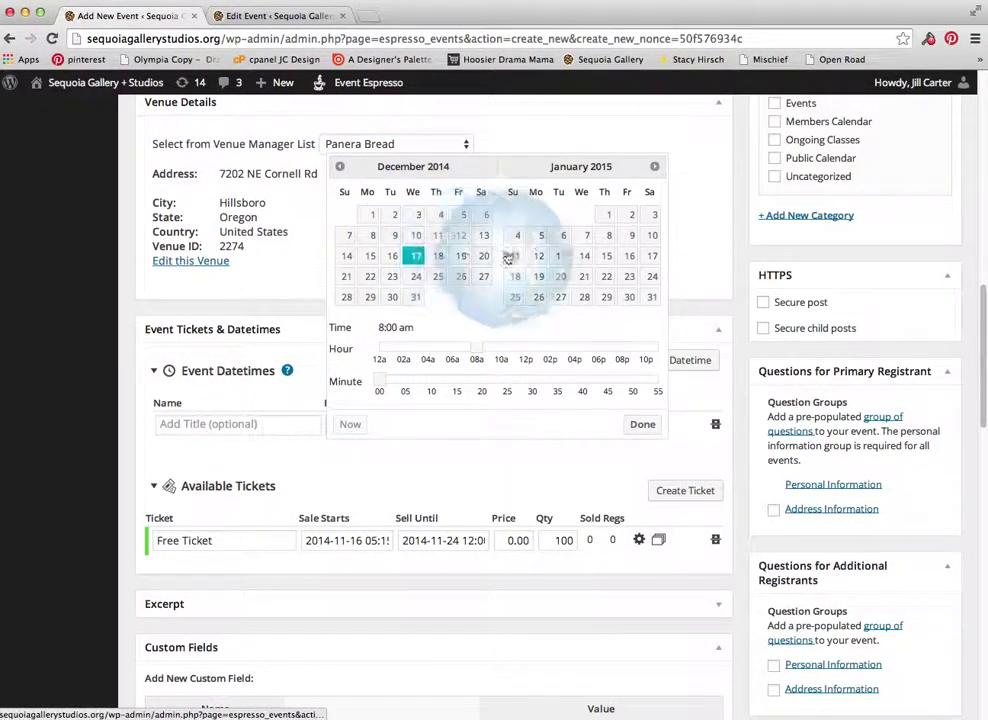
{"action": "left_click", "coordinate": [538, 257]}
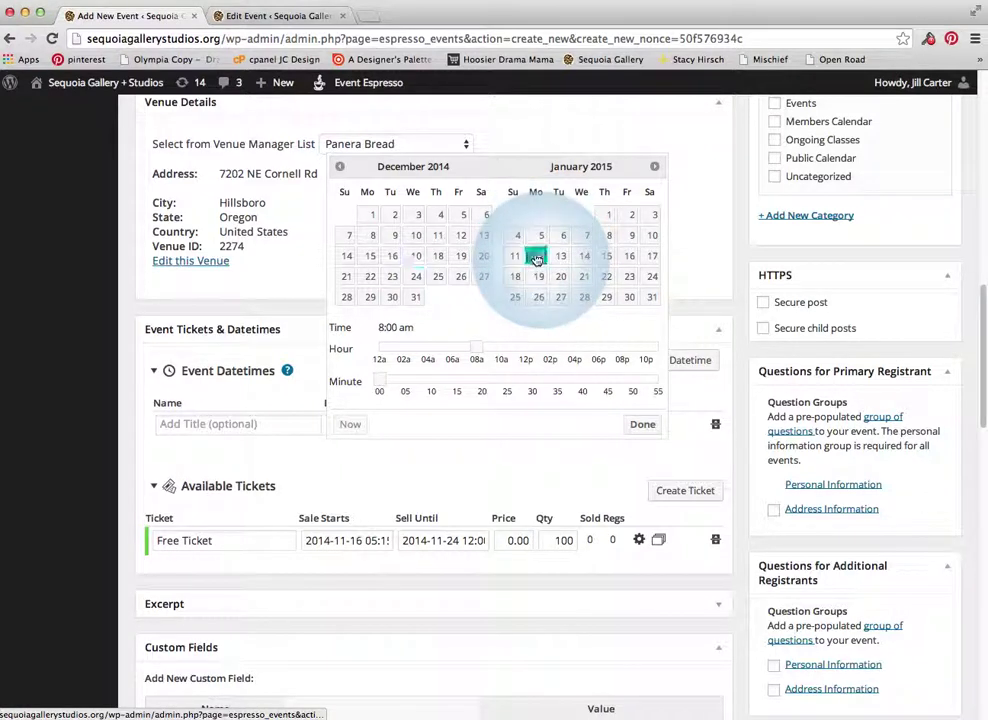
{"action": "left_click", "coordinate": [571, 348]}
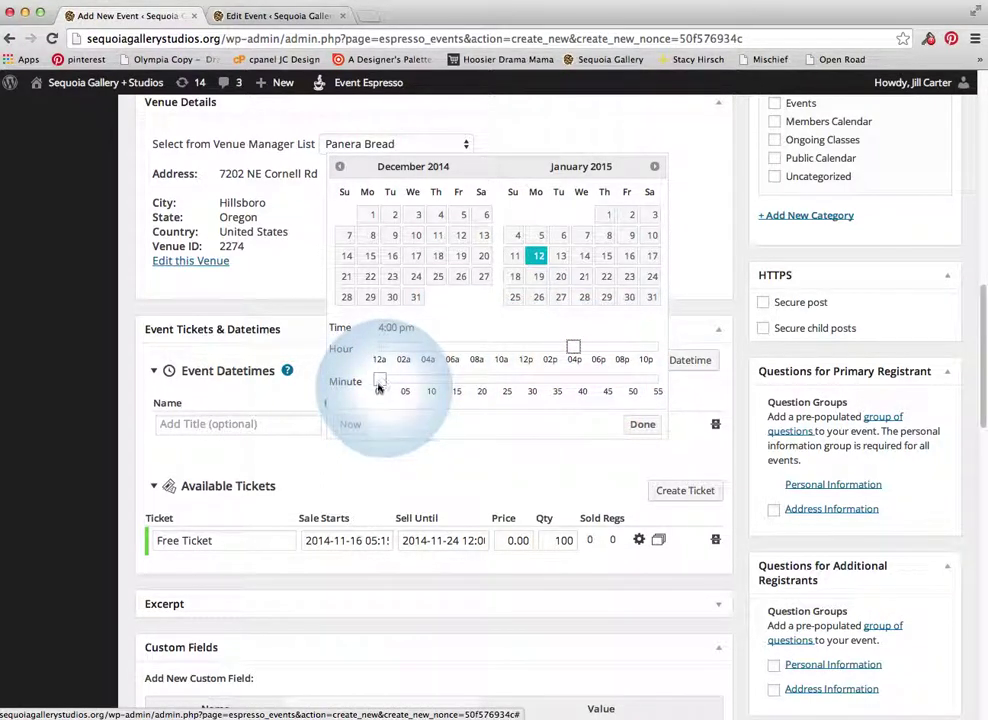
{"action": "left_click_drag", "start_coordinate": [380, 385], "coordinate": [530, 381]}
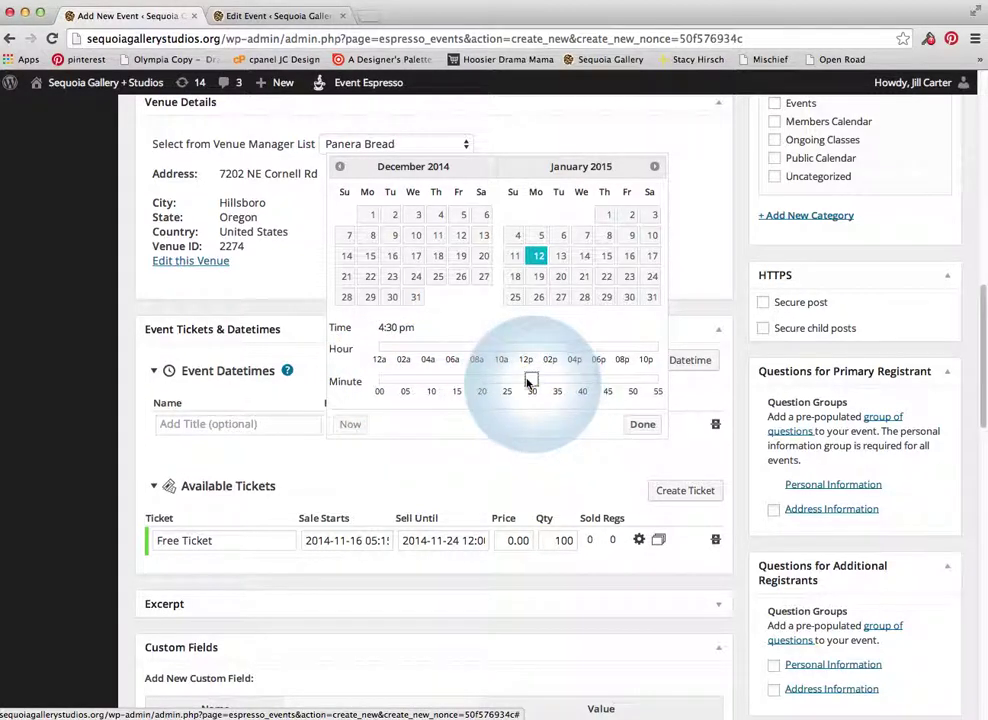
{"action": "left_click", "coordinate": [642, 426]}
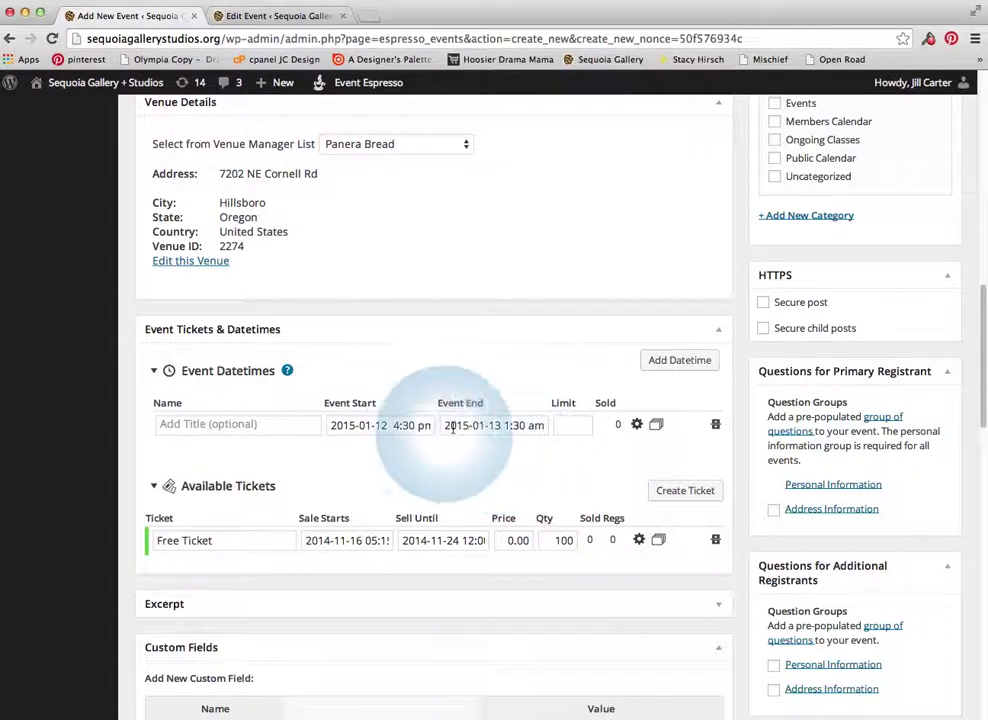
Step: Set the event's end to January 12, 2015 at 6:30 pm
{"action": "left_click", "coordinate": [498, 426]}
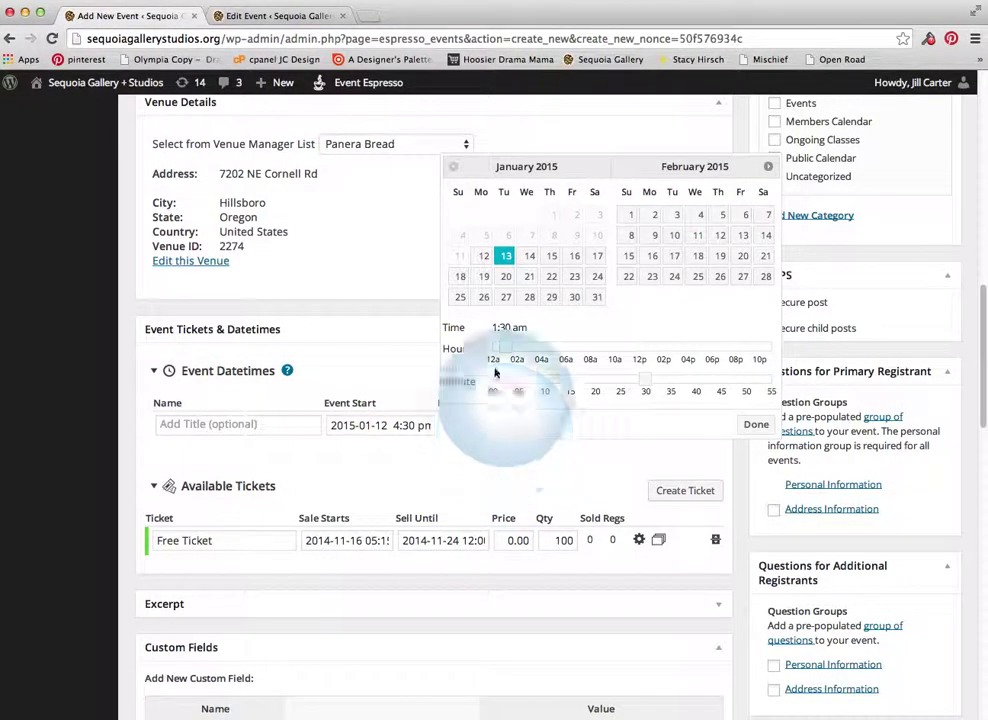
{"action": "left_click", "coordinate": [484, 257]}
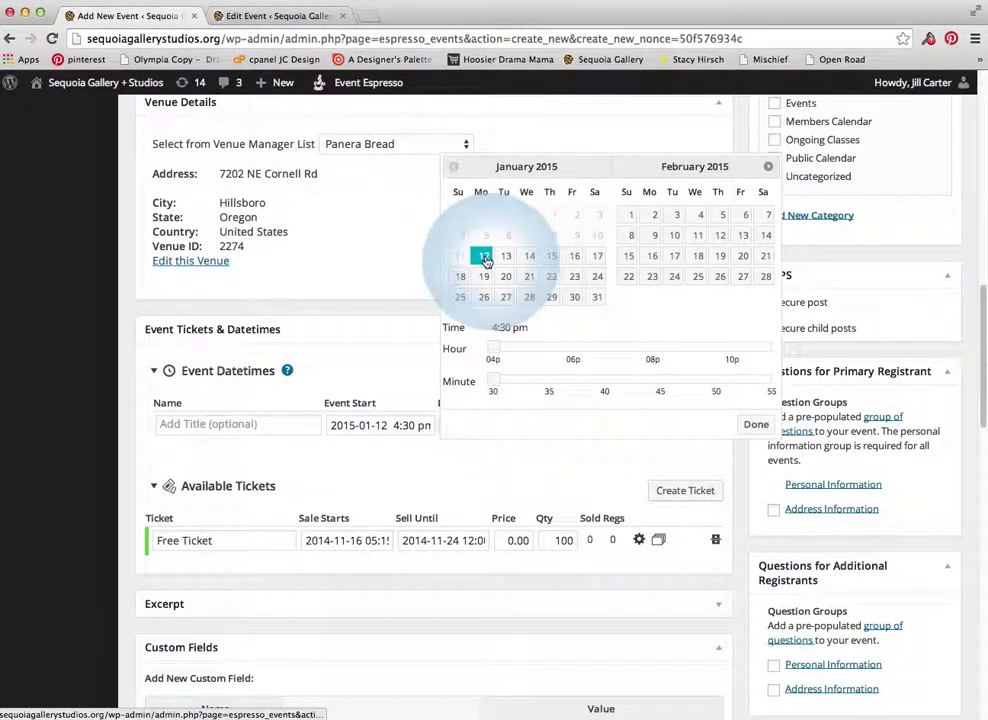
{"action": "left_click", "coordinate": [575, 350]}
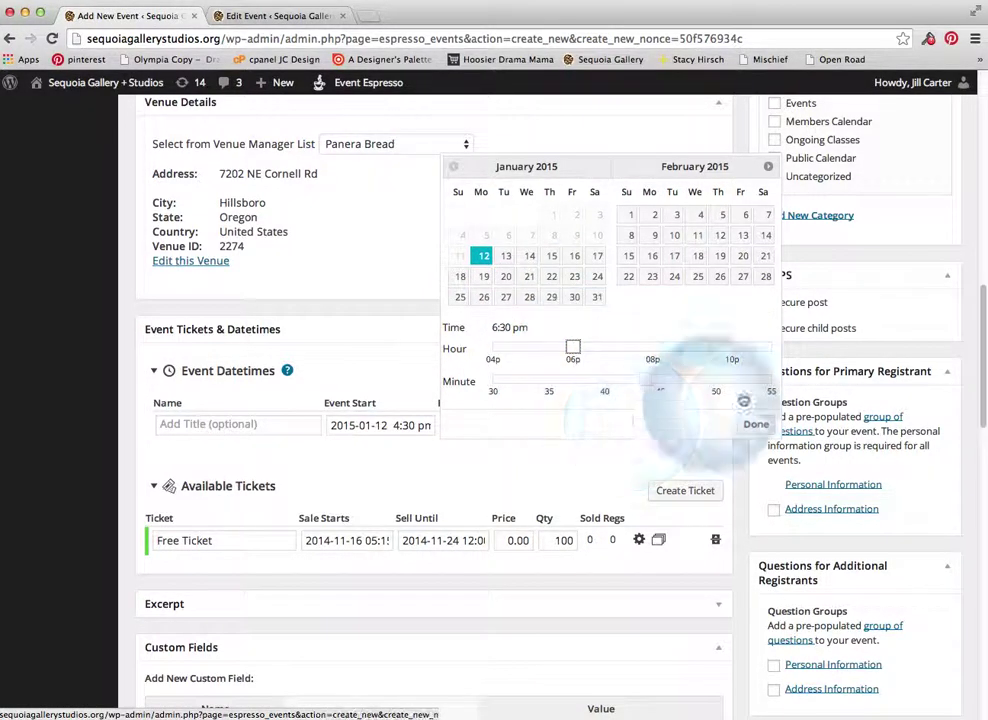
{"action": "left_click", "coordinate": [756, 424]}
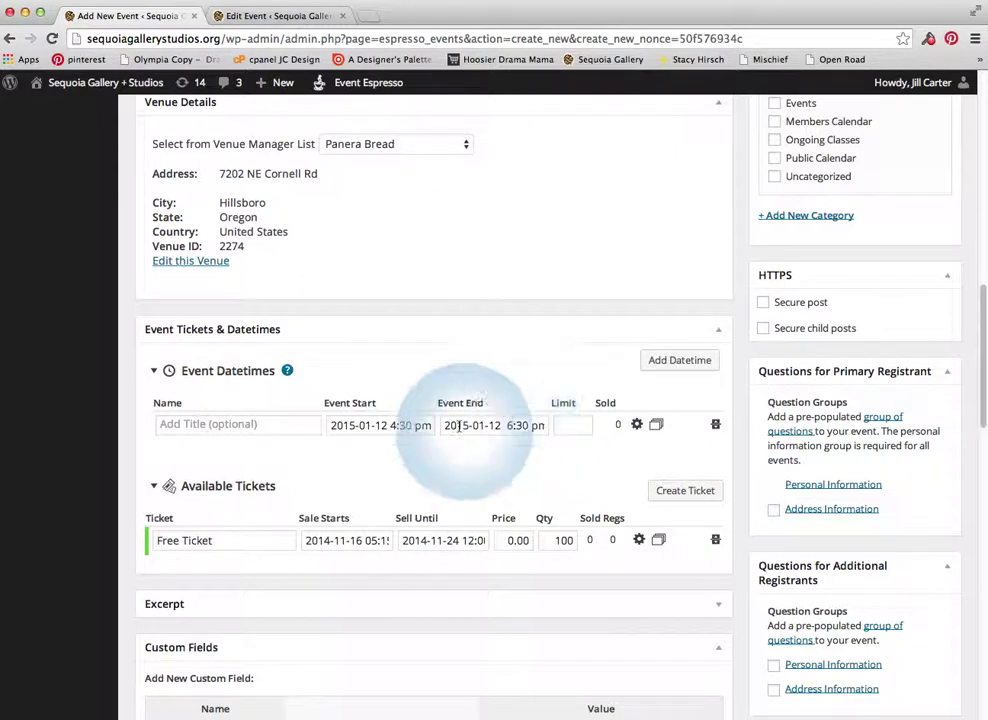
Step: Start adding a second event datetime and set its start to January 19, 2015 at 4:00 am
{"action": "left_click", "coordinate": [663, 364]}
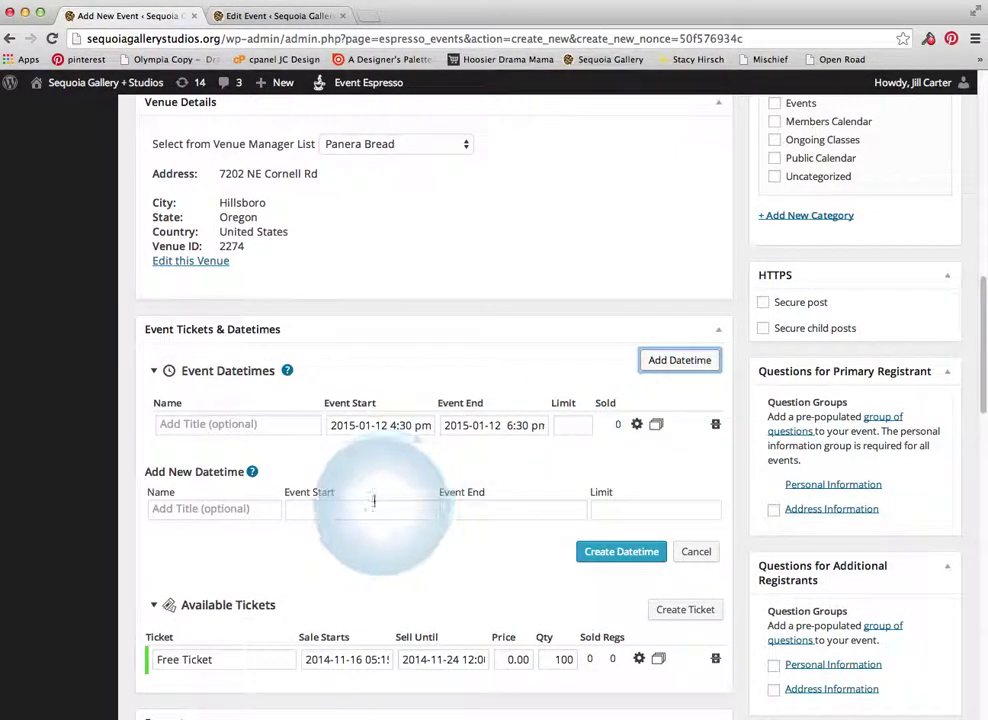
{"action": "left_click", "coordinate": [373, 511]}
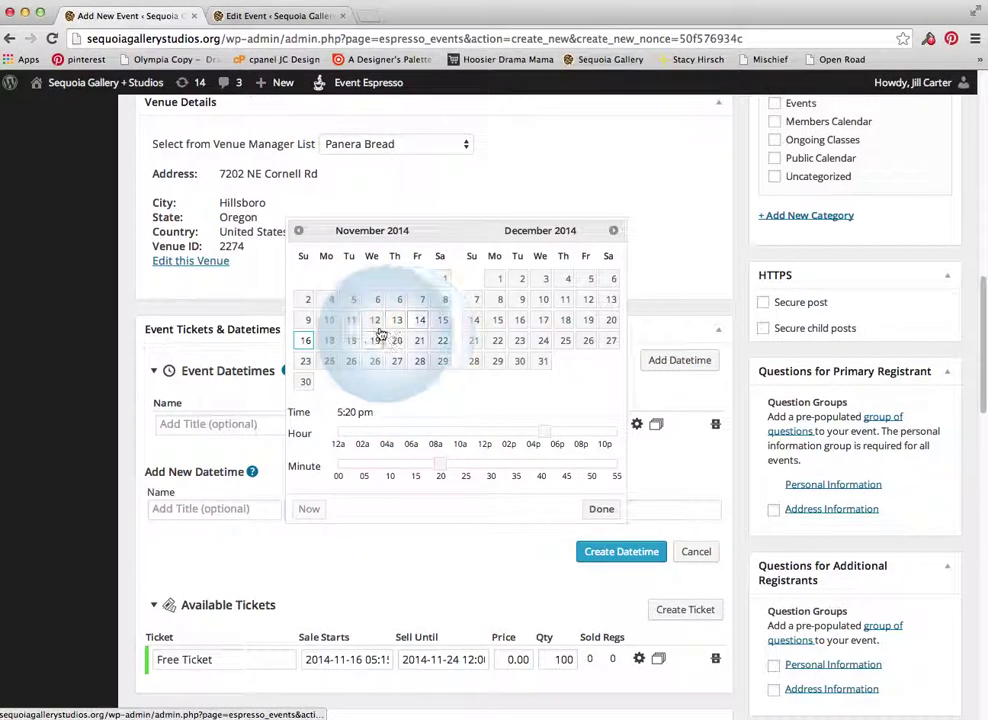
{"action": "left_click", "coordinate": [613, 230]}
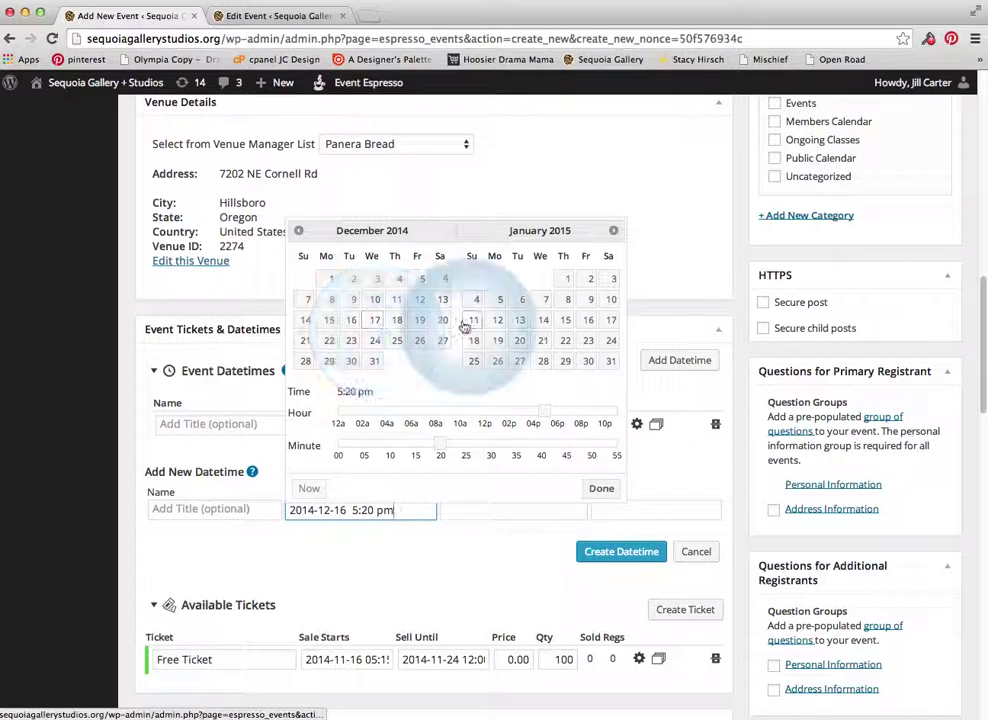
{"action": "left_click", "coordinate": [386, 411]}
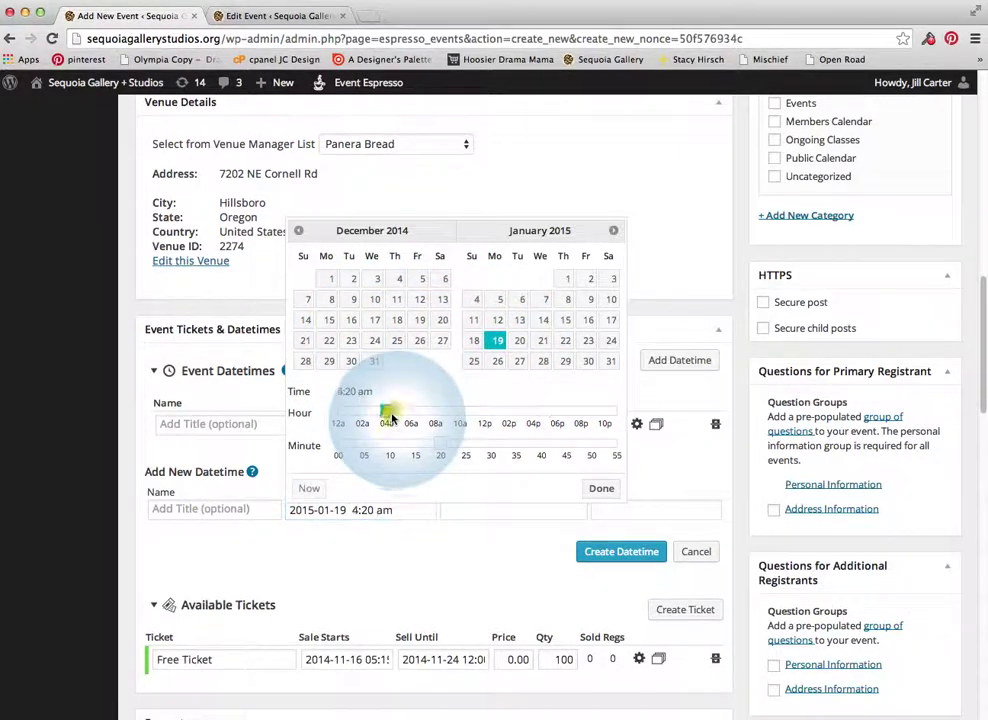
{"action": "left_click", "coordinate": [345, 452]}
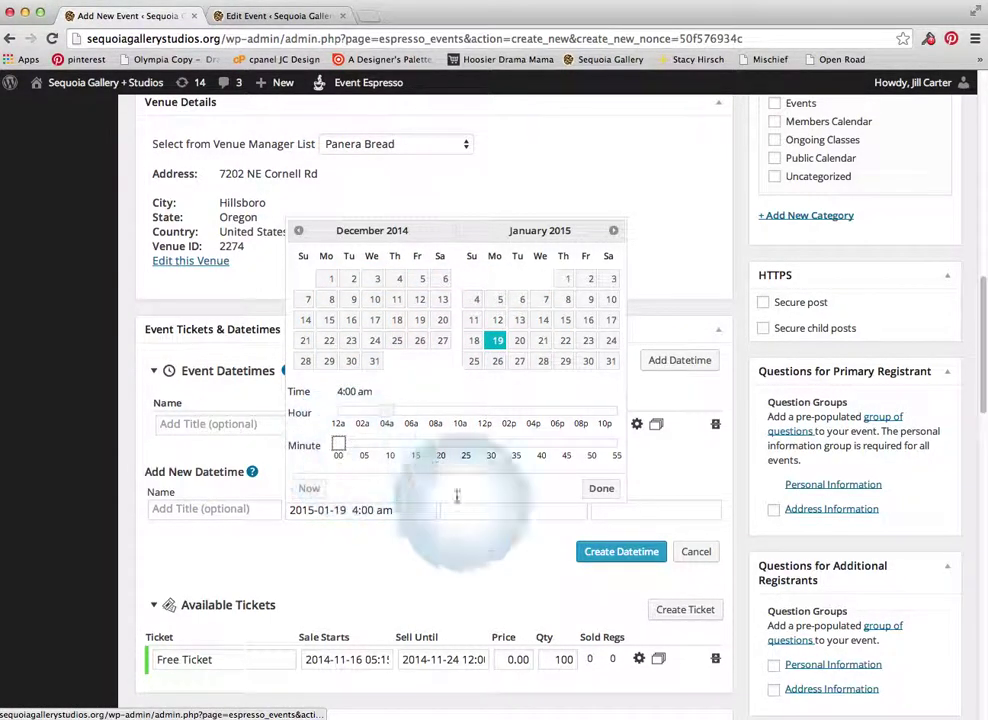
{"action": "left_click", "coordinate": [600, 489]}
Step: Set the new datetime's end to January 19, 2015 at 6:00 pm
{"action": "left_click", "coordinate": [508, 509]}
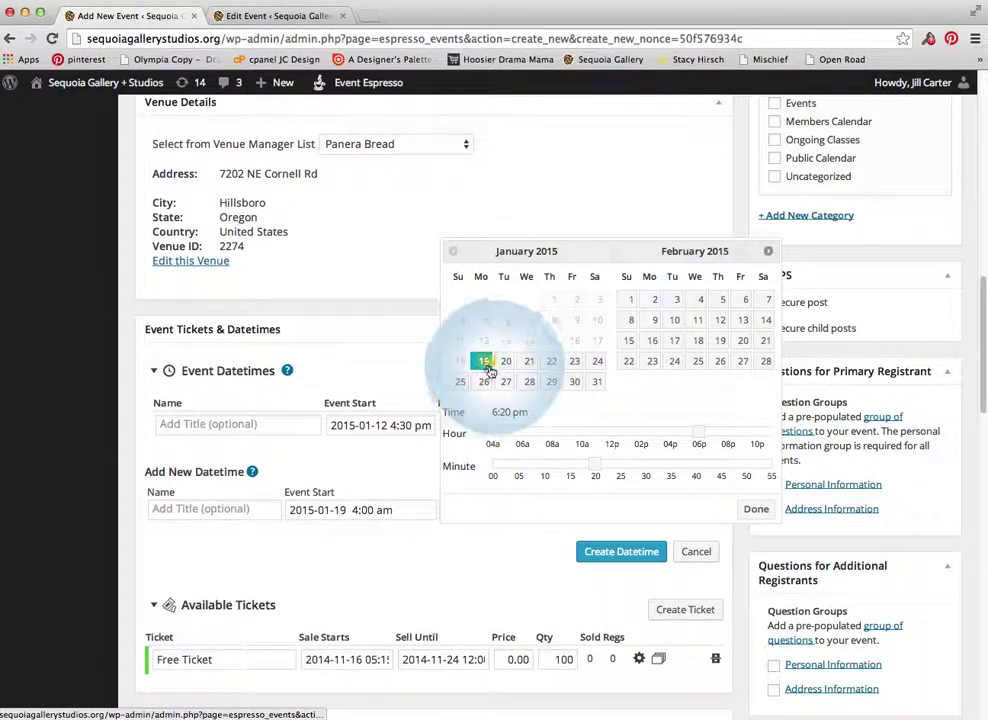
{"action": "left_click", "coordinate": [494, 470]}
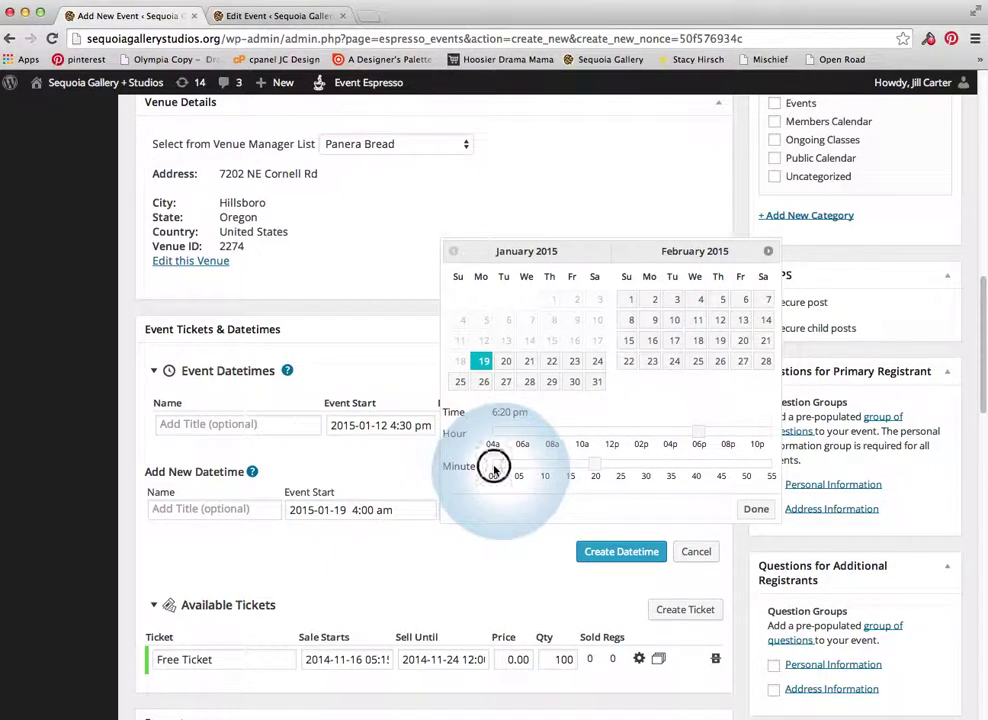
{"action": "left_click", "coordinate": [756, 509]}
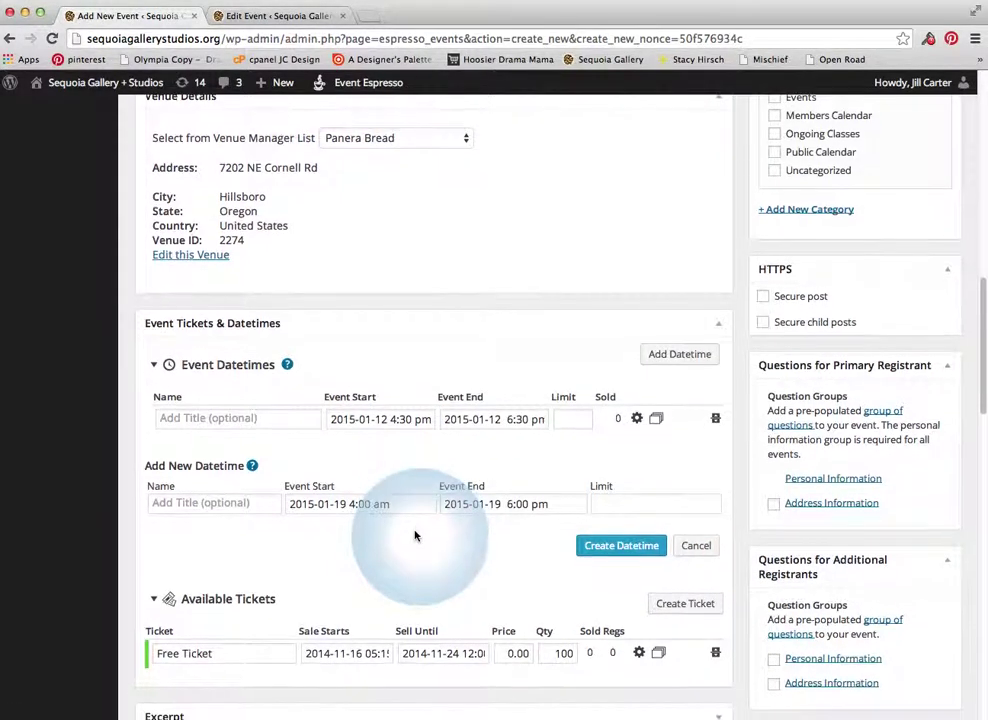
Step: Rename the free ticket under Available Tickets to "Event Fee"
{"action": "scroll", "coordinate": [415, 535], "scroll_direction": "down", "scroll_amount": 2}
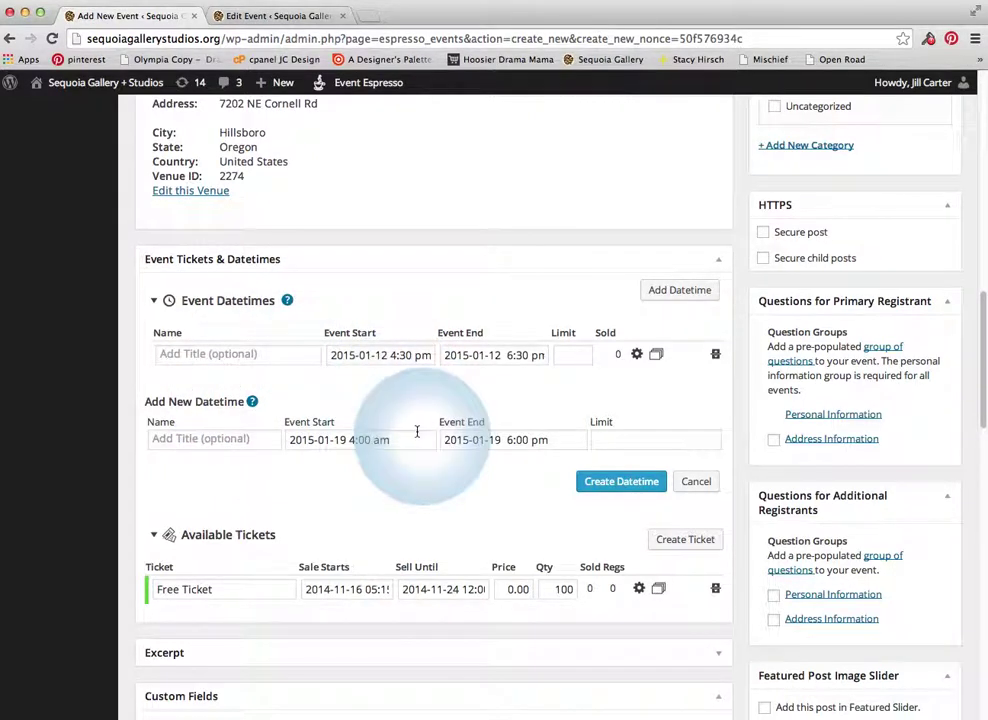
{"action": "scroll", "coordinate": [419, 441], "scroll_direction": "down", "scroll_amount": 2}
{"action": "scroll", "coordinate": [420, 441], "scroll_direction": "down", "scroll_amount": 1}
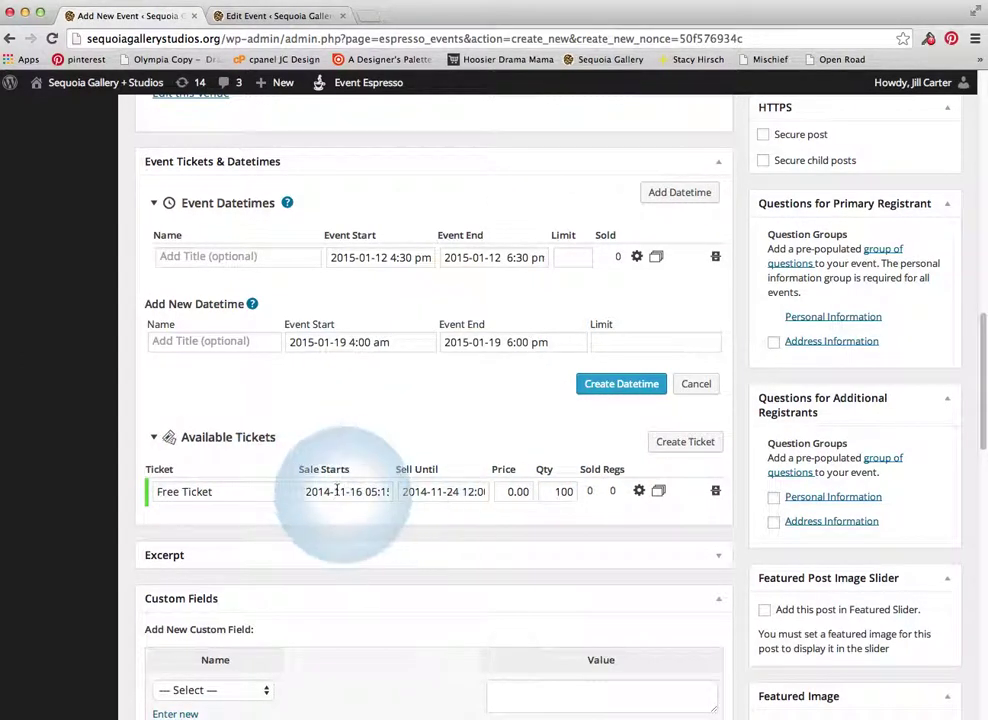
{"action": "scroll", "coordinate": [258, 478], "scroll_direction": "down", "scroll_amount": 1}
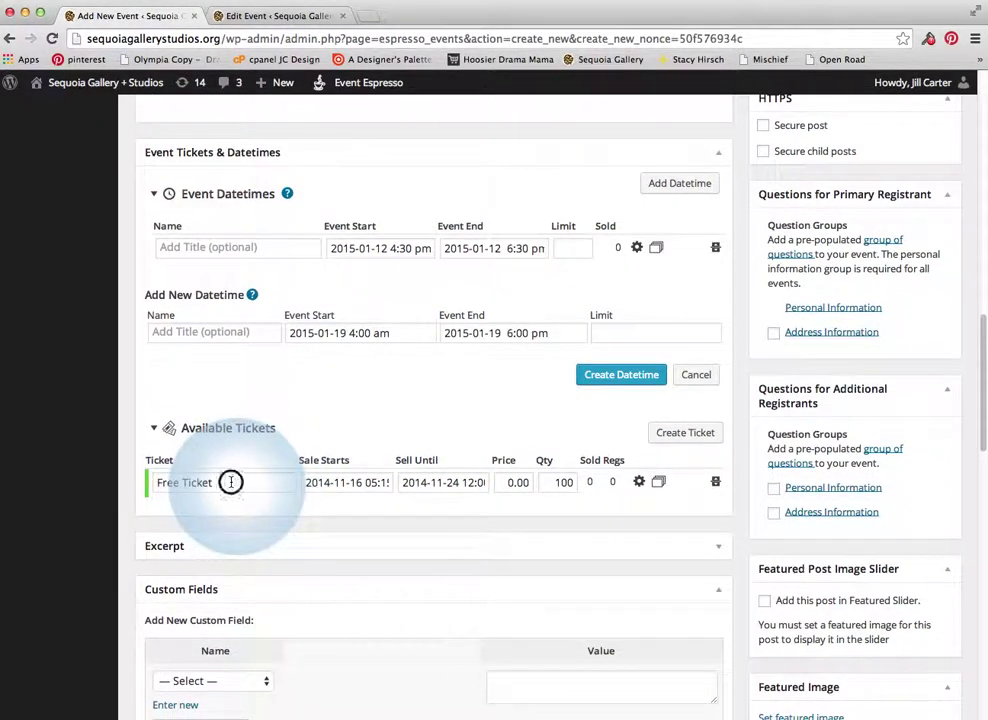
{"action": "left_click", "coordinate": [198, 482]}
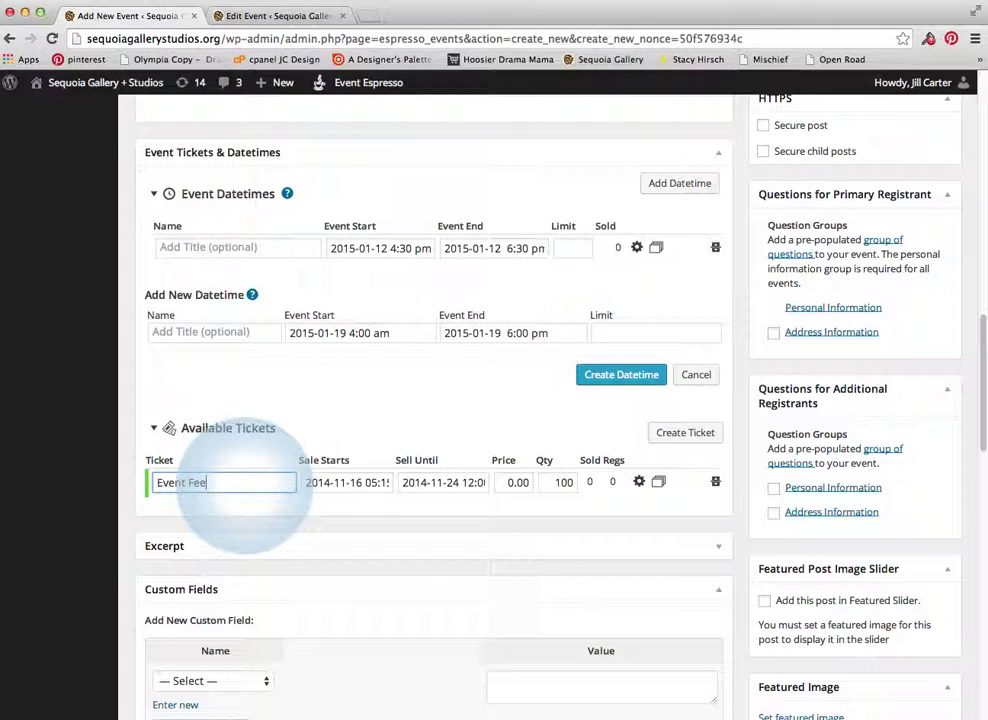
Step: Accept the ticket's sale start of November 16, 2014 at 5:15 pm and sale end of November 24, 2014 at 12:00 am
{"action": "left_click", "coordinate": [340, 482]}
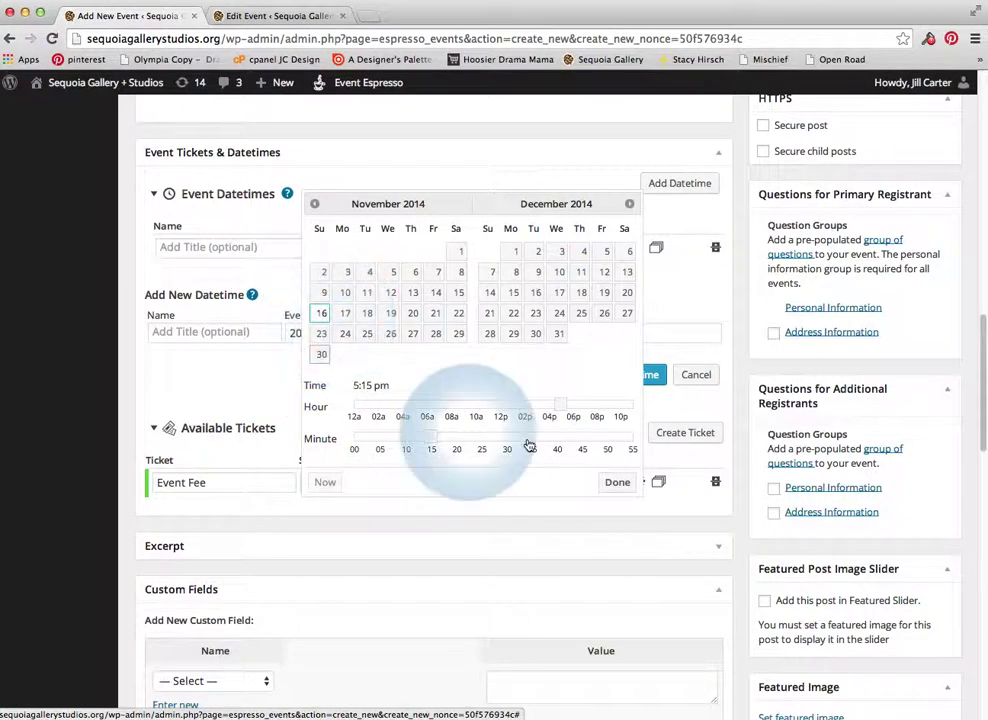
{"action": "left_click", "coordinate": [614, 482]}
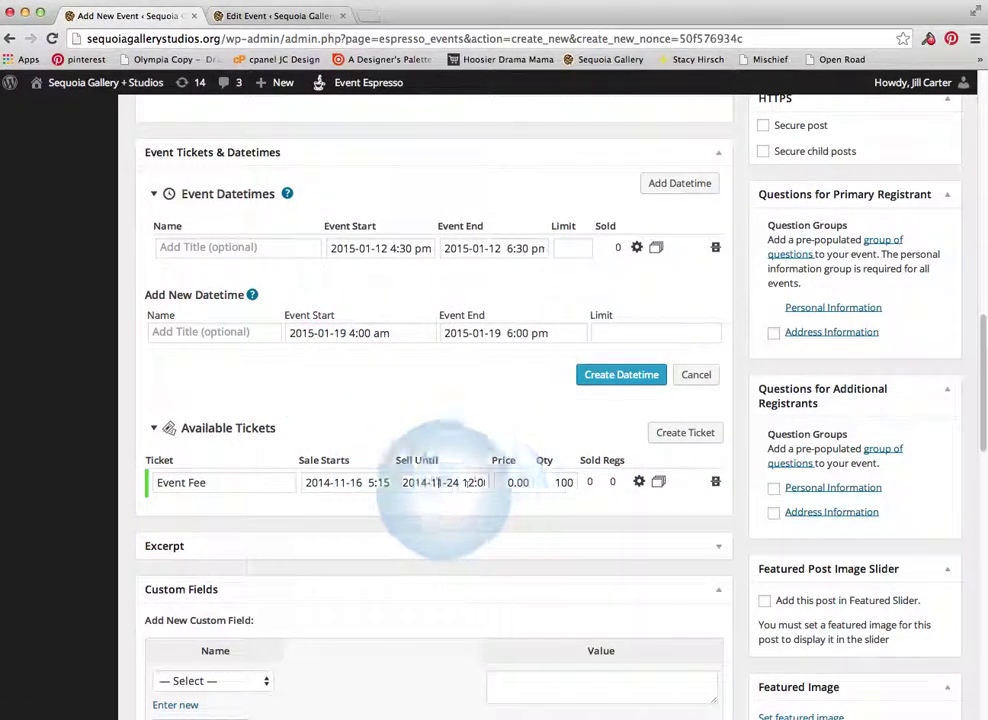
{"action": "left_click", "coordinate": [410, 482]}
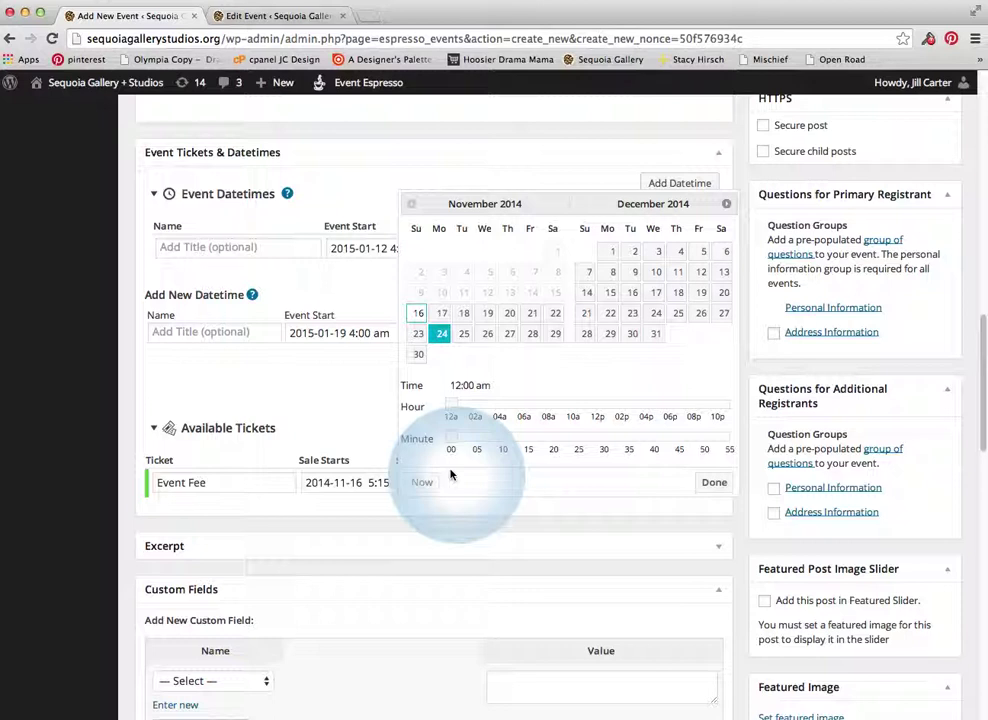
{"action": "left_click", "coordinate": [712, 484]}
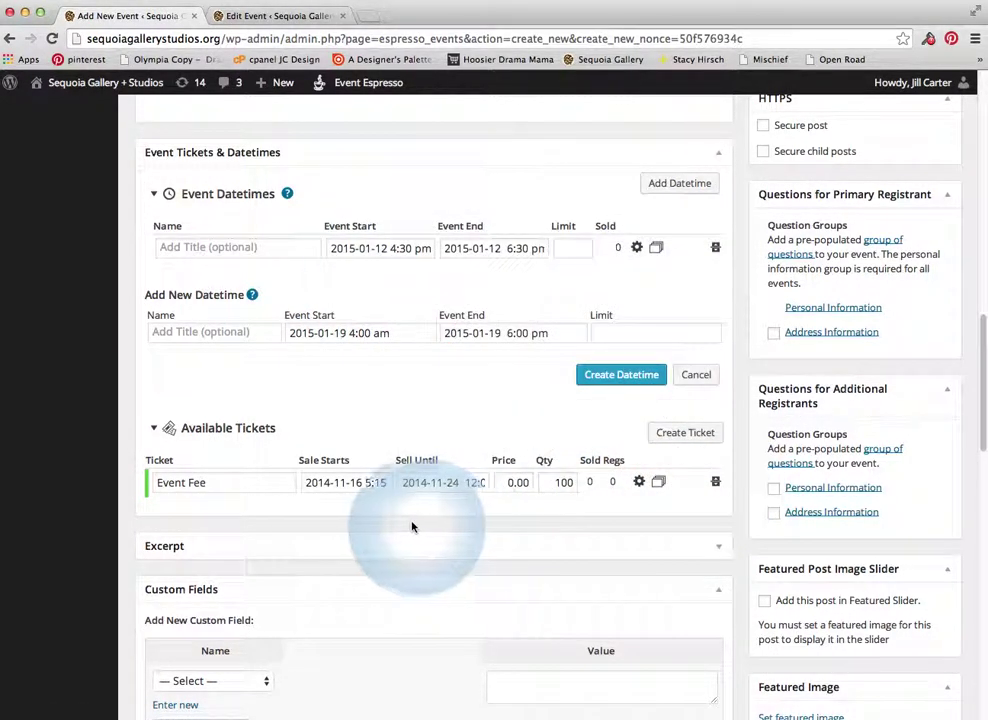
Step: Leave the Event Fee ticket's price at 0.00 and set its quantity to 30
{"action": "left_click", "coordinate": [511, 483]}
{"action": "left_click", "coordinate": [553, 482]}
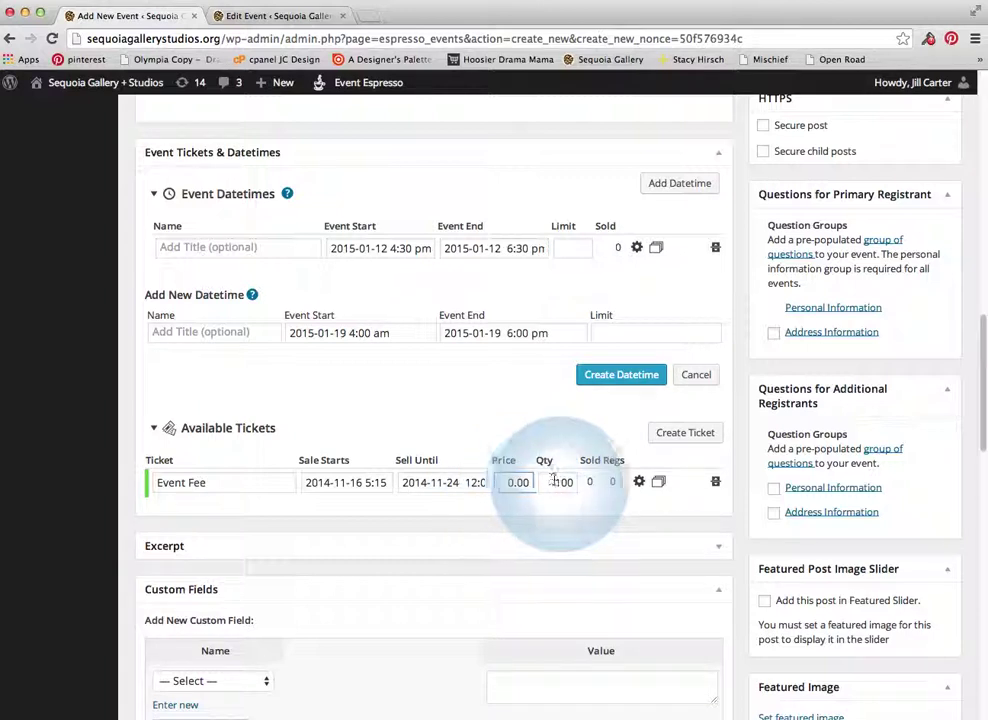
{"action": "left_click_drag", "start_coordinate": [555, 482], "coordinate": [579, 482]}
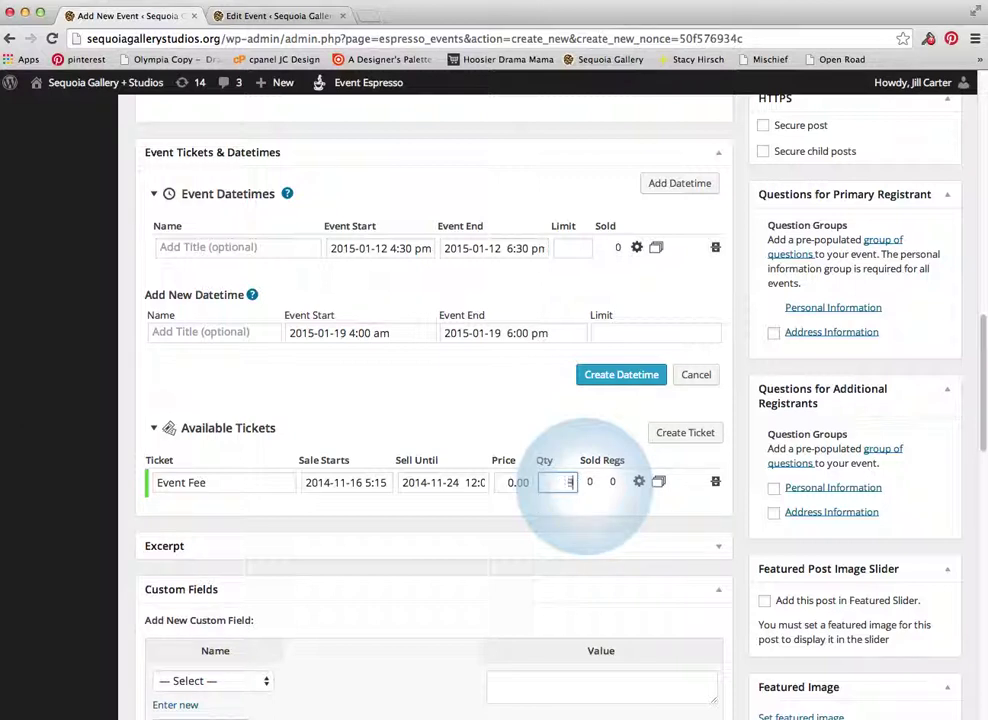
{"action": "left_click", "coordinate": [340, 570]}
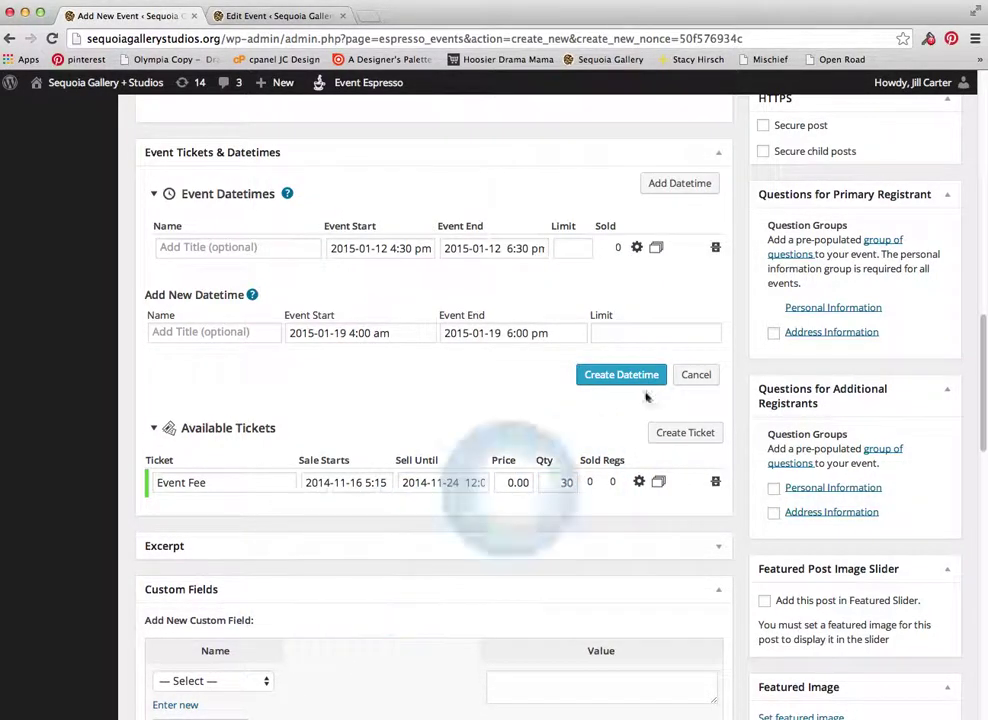
Step: Look through the remaining sections of the event form, from the excerpt and custom fields to the notifications
{"action": "scroll", "coordinate": [491, 518], "scroll_direction": "down", "scroll_amount": 3}
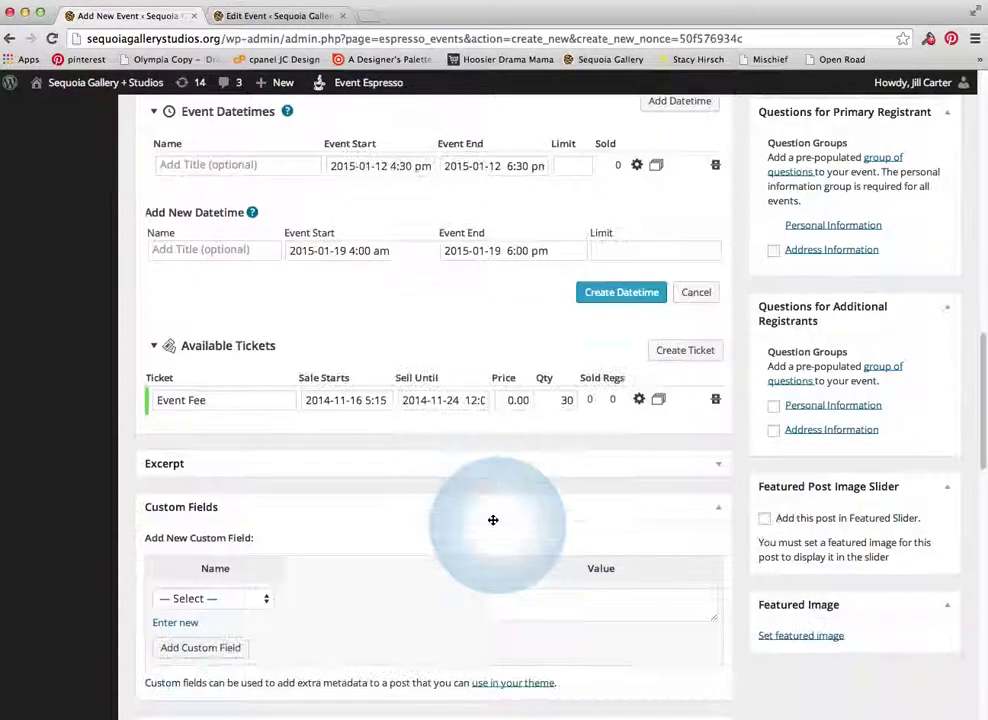
{"action": "scroll", "coordinate": [491, 518], "scroll_direction": "down", "scroll_amount": 5}
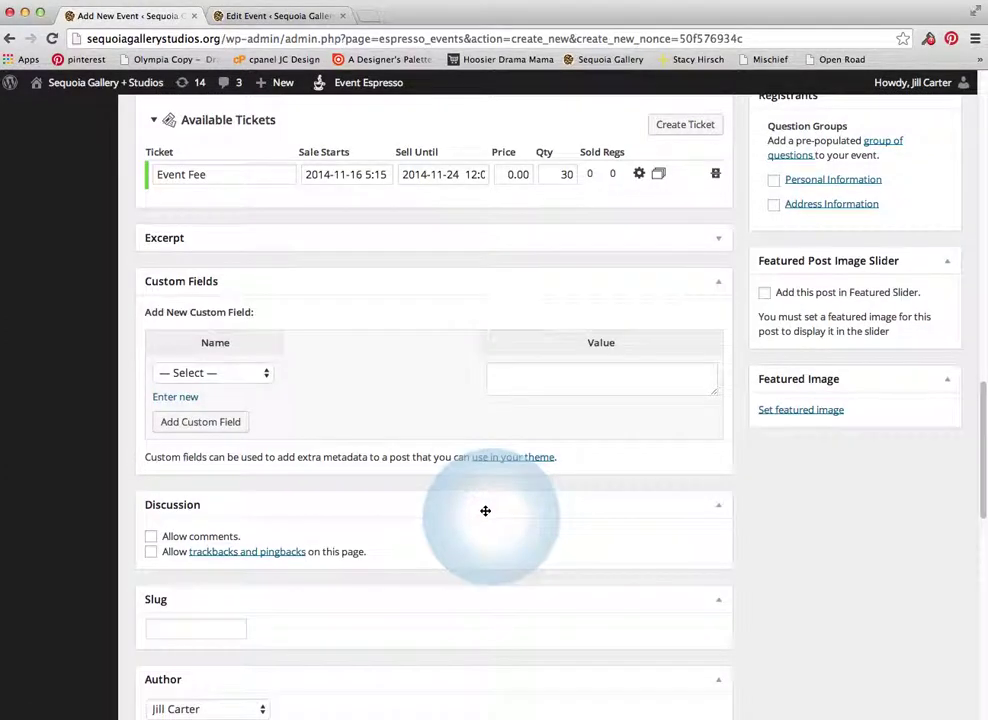
{"action": "scroll", "coordinate": [351, 518], "scroll_direction": "down", "scroll_amount": 1}
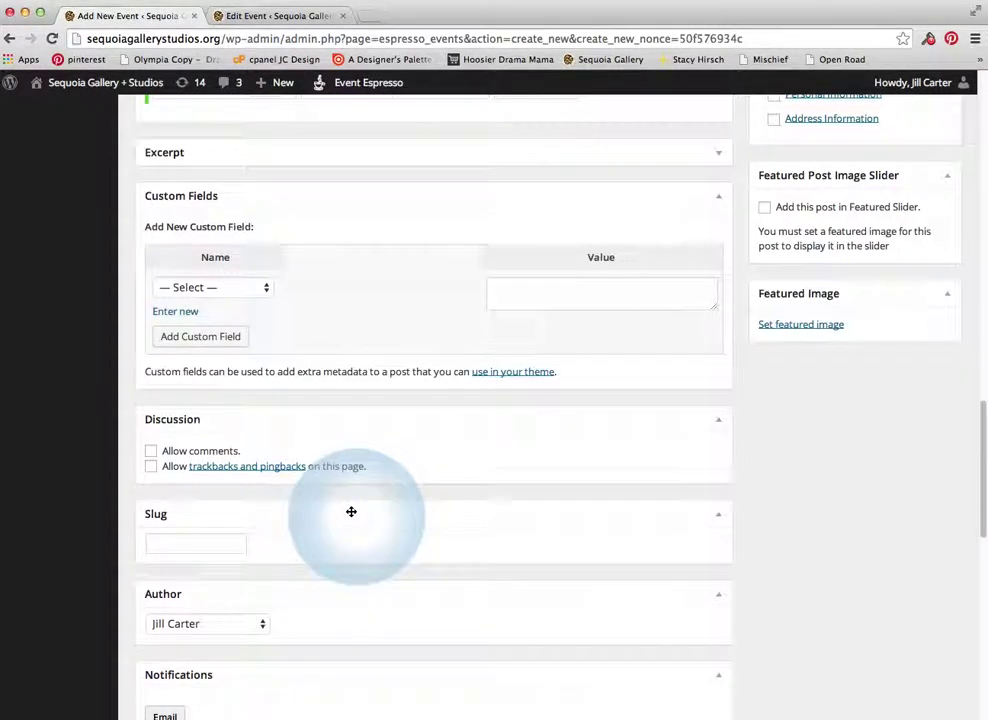
{"action": "scroll", "coordinate": [340, 520], "scroll_direction": "down", "scroll_amount": 3}
{"action": "scroll", "coordinate": [480, 530], "scroll_direction": "down", "scroll_amount": 4}
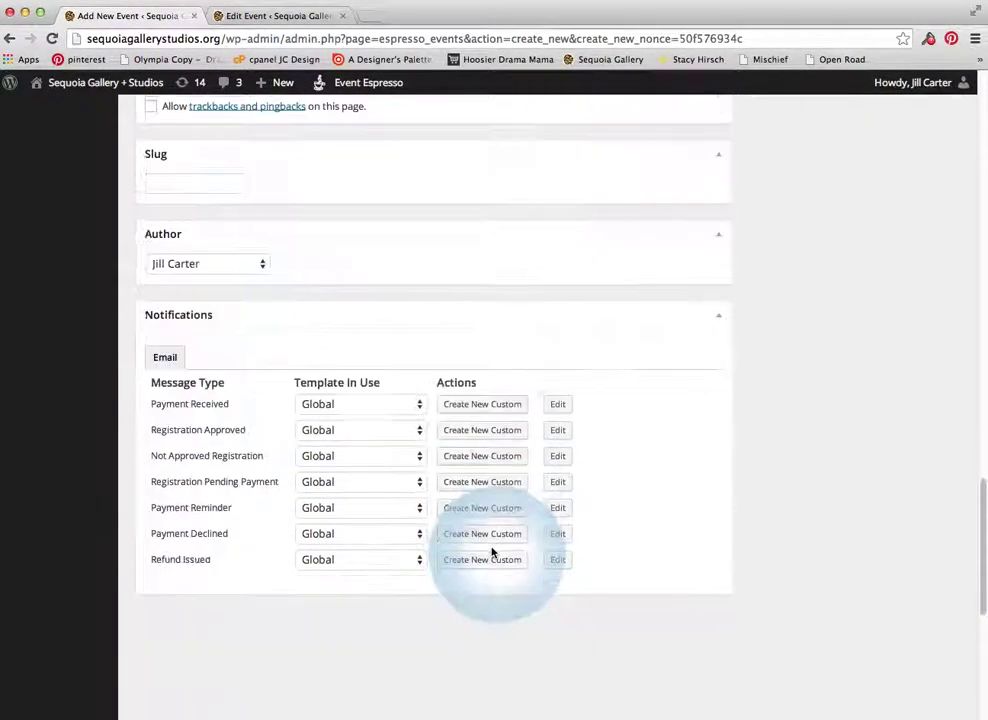
{"action": "scroll", "coordinate": [538, 481], "scroll_direction": "up", "scroll_amount": 10}
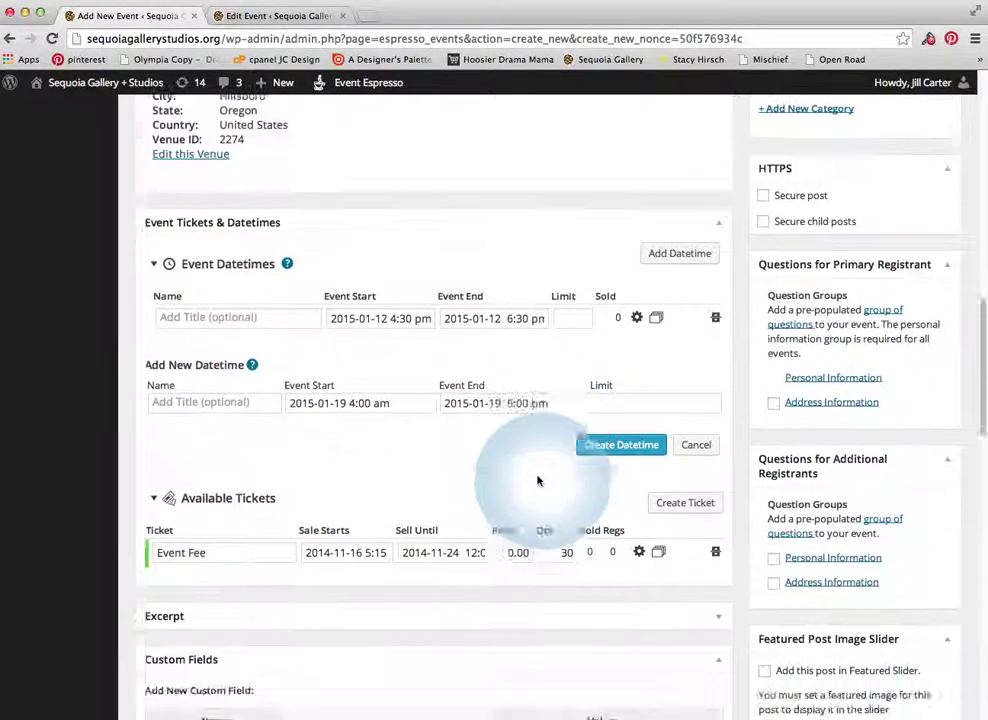
Step: Enable Address Information questions for the primary registrant, and both Personal Information and Address Information questions for additional registrants
{"action": "scroll", "coordinate": [537, 478], "scroll_direction": "down", "scroll_amount": 3}
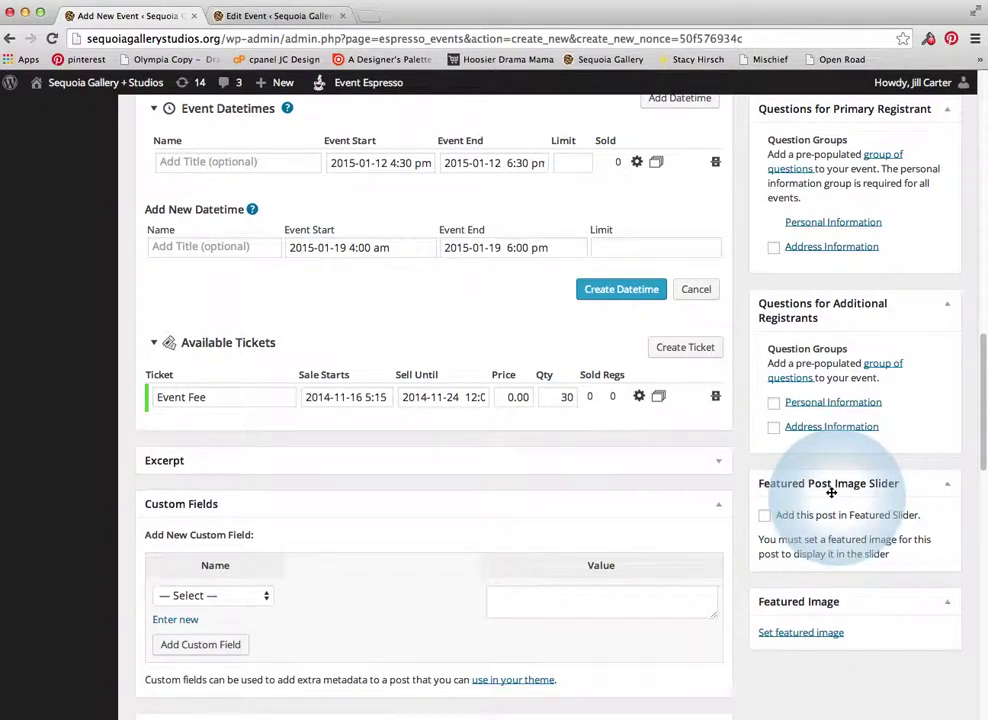
{"action": "scroll", "coordinate": [831, 492], "scroll_direction": "up", "scroll_amount": 3}
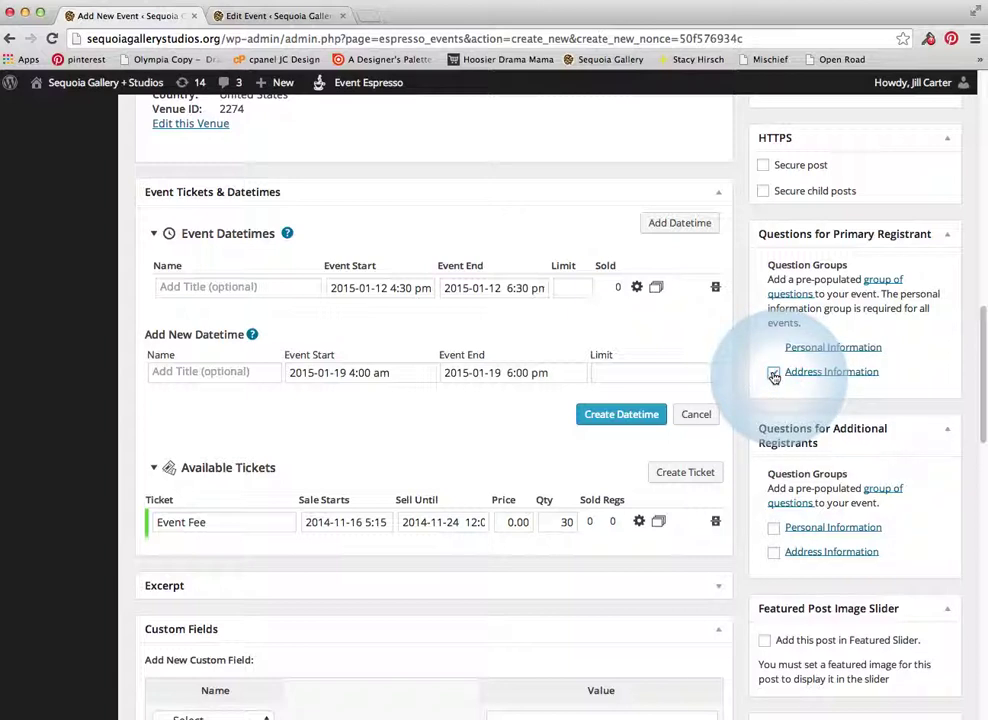
{"action": "left_click", "coordinate": [774, 375]}
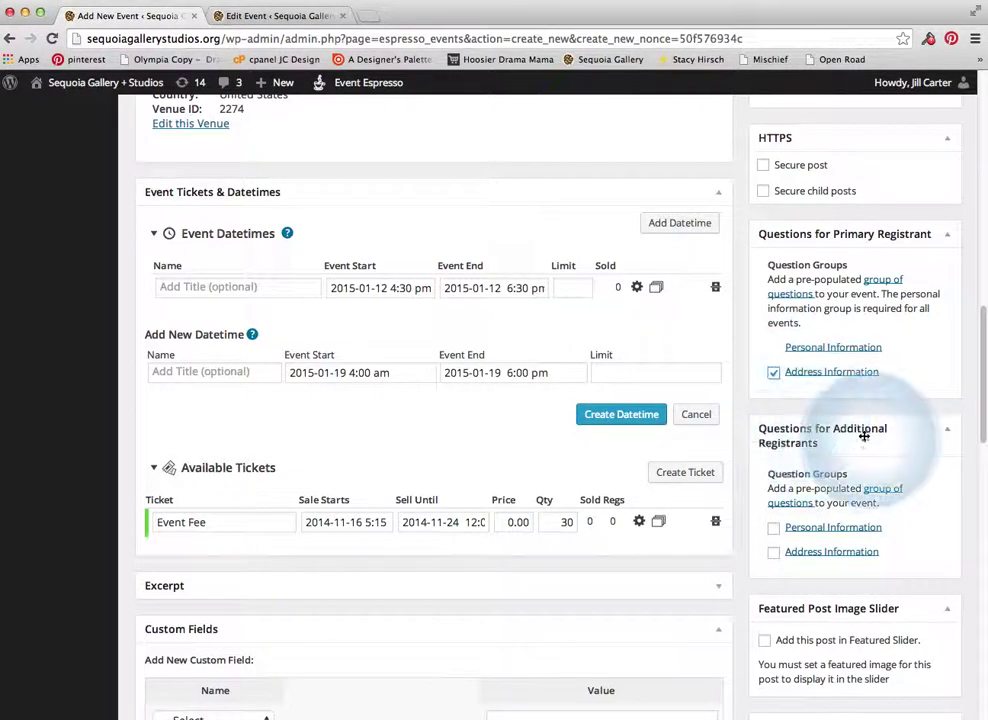
{"action": "left_click", "coordinate": [773, 528]}
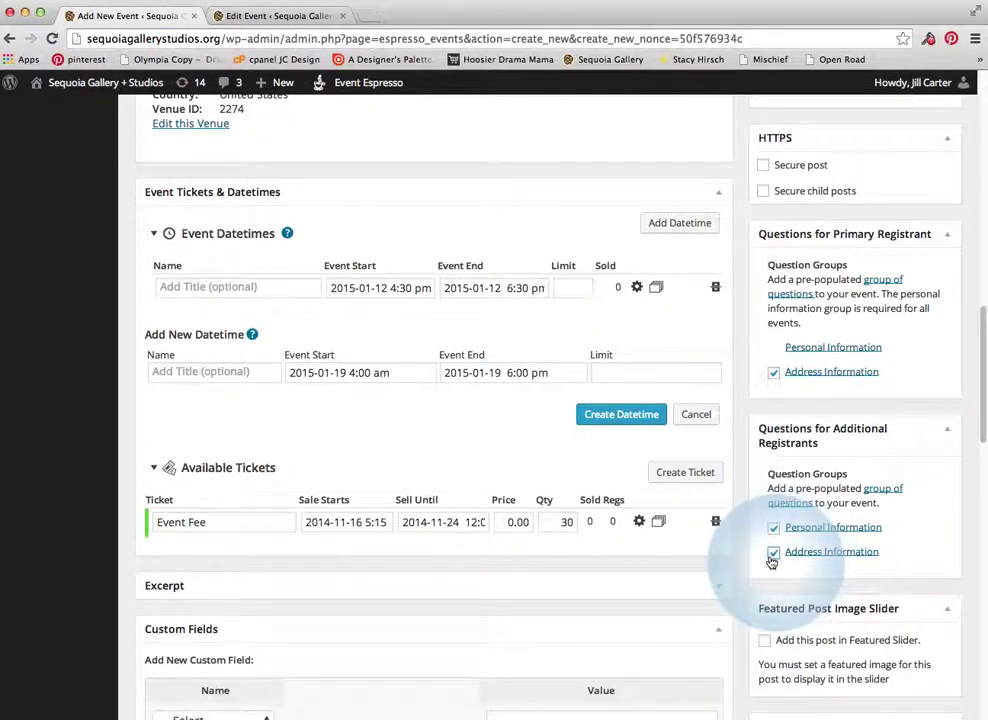
Step: Assign the event to the Events, Members Calendar and Public Calendar categories
{"action": "scroll", "coordinate": [811, 526], "scroll_direction": "up", "scroll_amount": 3}
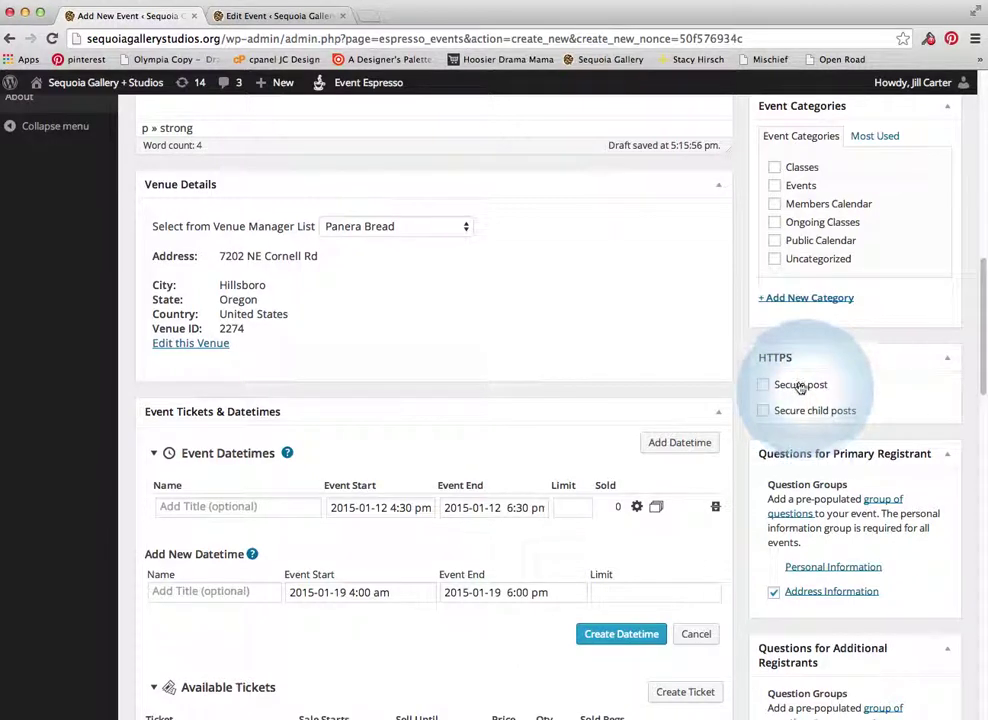
{"action": "scroll", "coordinate": [780, 365], "scroll_direction": "up", "scroll_amount": 2}
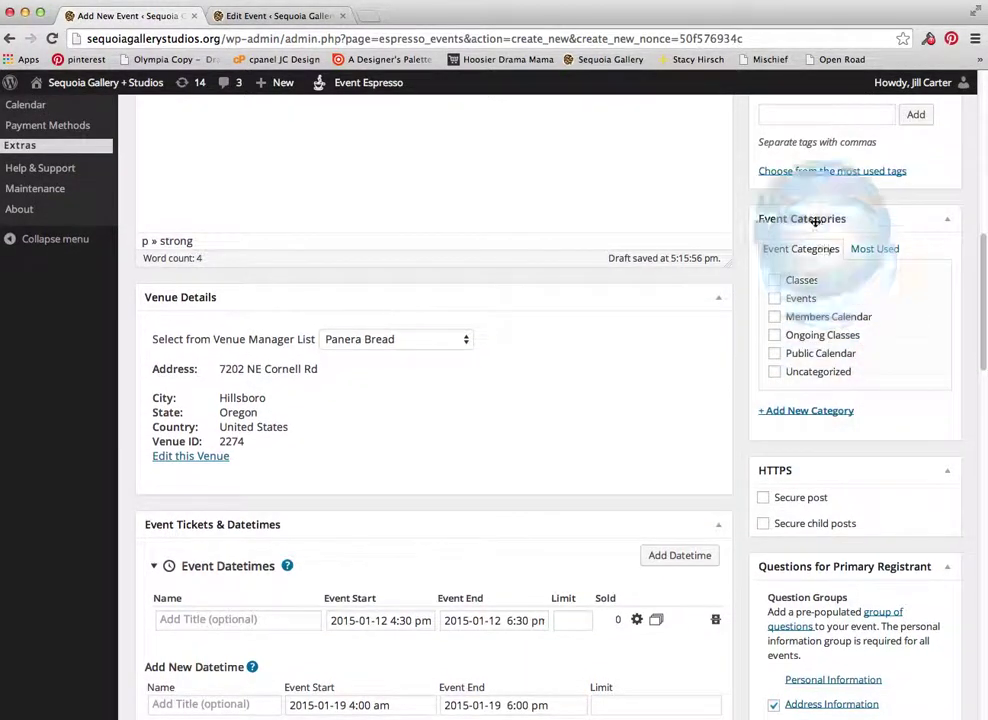
{"action": "scroll", "coordinate": [877, 399], "scroll_direction": "up", "scroll_amount": 3}
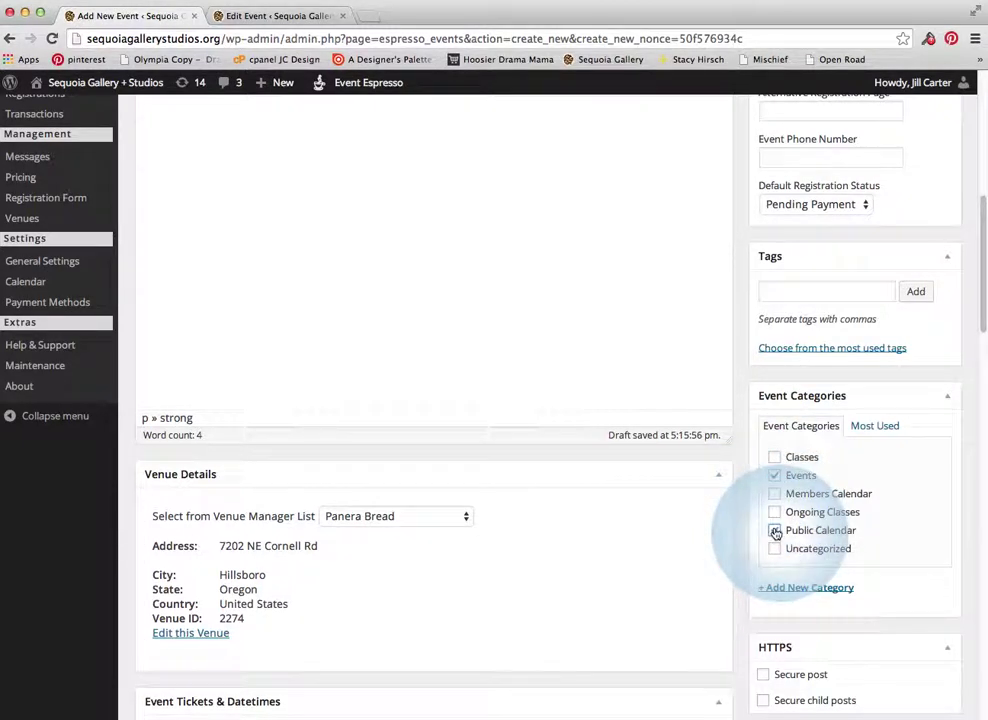
{"action": "left_click", "coordinate": [776, 494]}
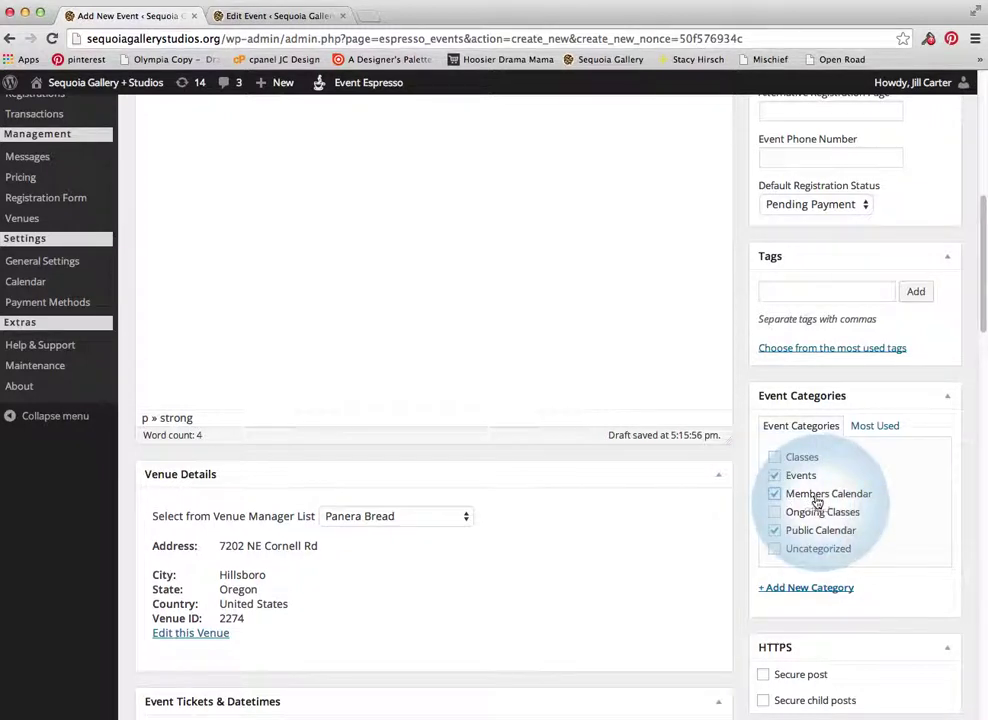
{"action": "left_click", "coordinate": [774, 531]}
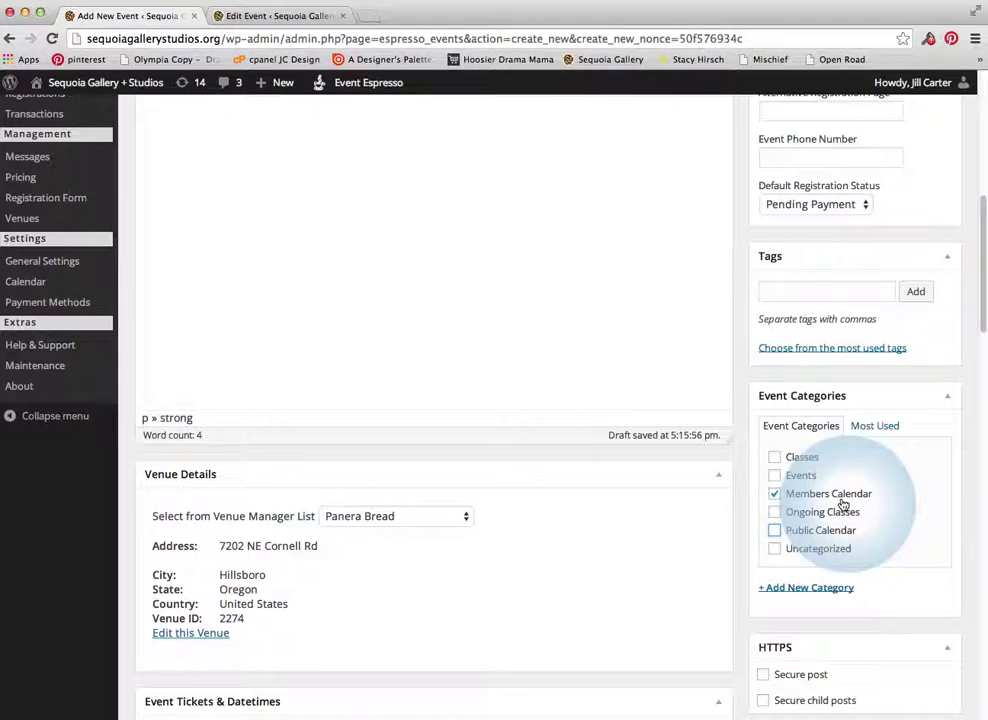
{"action": "left_click", "coordinate": [774, 475]}
{"action": "left_click", "coordinate": [774, 530]}
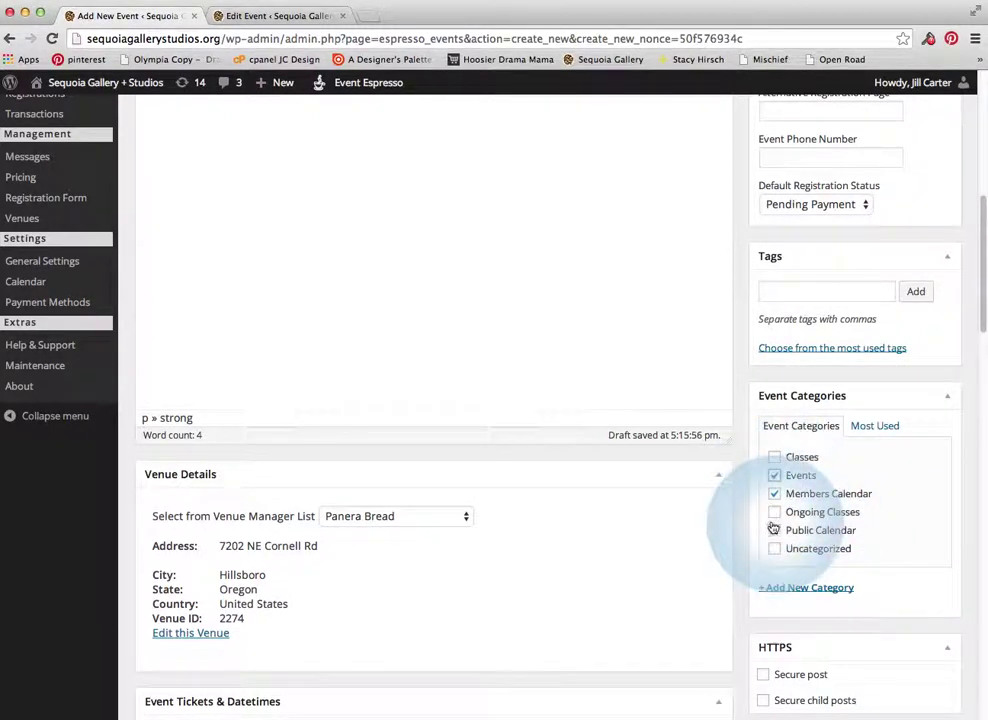
Step: Limit the event to 5 tickets per order and set Display Ticket Selector to No
{"action": "scroll", "coordinate": [810, 470], "scroll_direction": "up", "scroll_amount": 5}
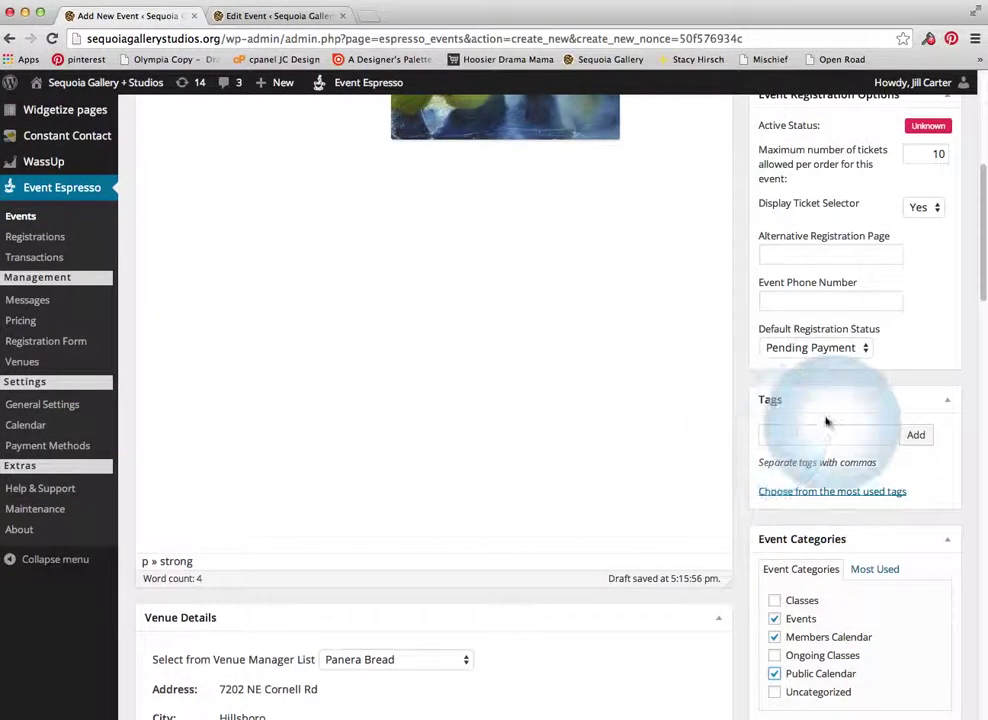
{"action": "scroll", "coordinate": [817, 450], "scroll_direction": "up", "scroll_amount": 4}
{"action": "scroll", "coordinate": [805, 430], "scroll_direction": "down", "scroll_amount": 2}
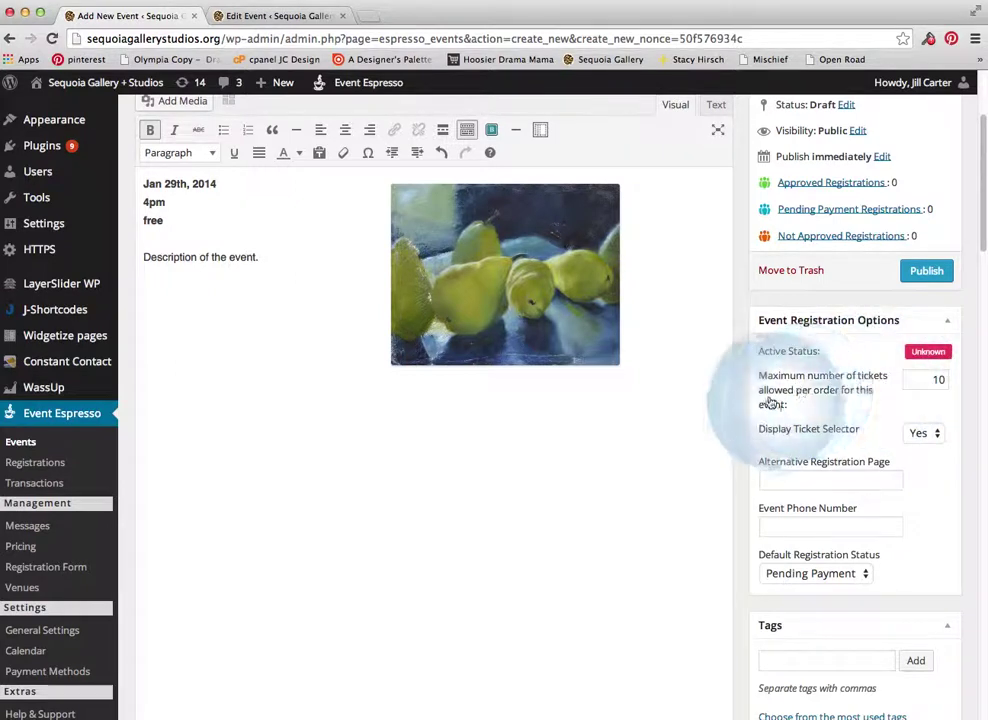
{"action": "left_click", "coordinate": [925, 383]}
{"action": "double_click", "coordinate": [925, 383]}
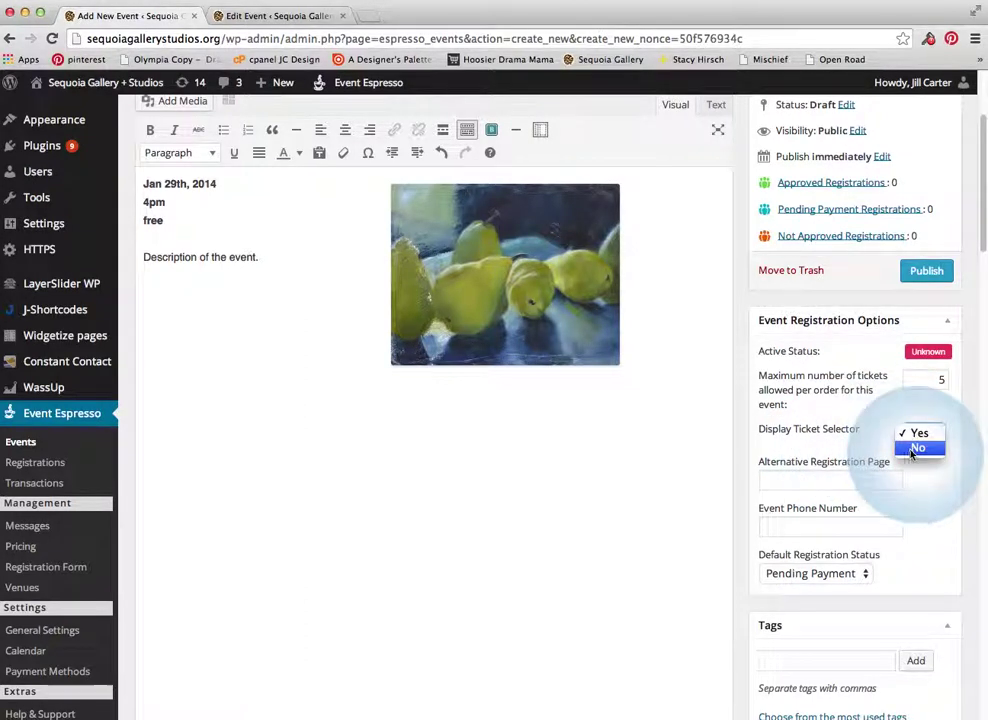
{"action": "left_click", "coordinate": [914, 448]}
Step: Check the event's datetimes, ticket and registration options once more and publish the new coffee event
{"action": "scroll", "coordinate": [496, 578], "scroll_direction": "down", "scroll_amount": 10}
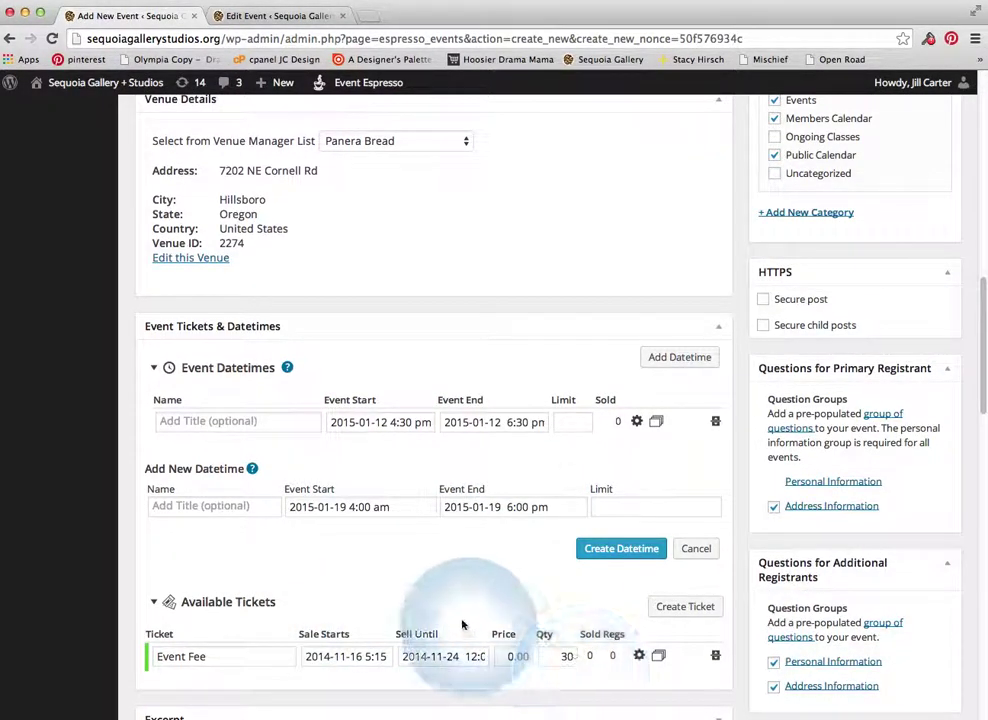
{"action": "scroll", "coordinate": [467, 600], "scroll_direction": "up", "scroll_amount": 1}
{"action": "scroll", "coordinate": [609, 481], "scroll_direction": "up", "scroll_amount": 5}
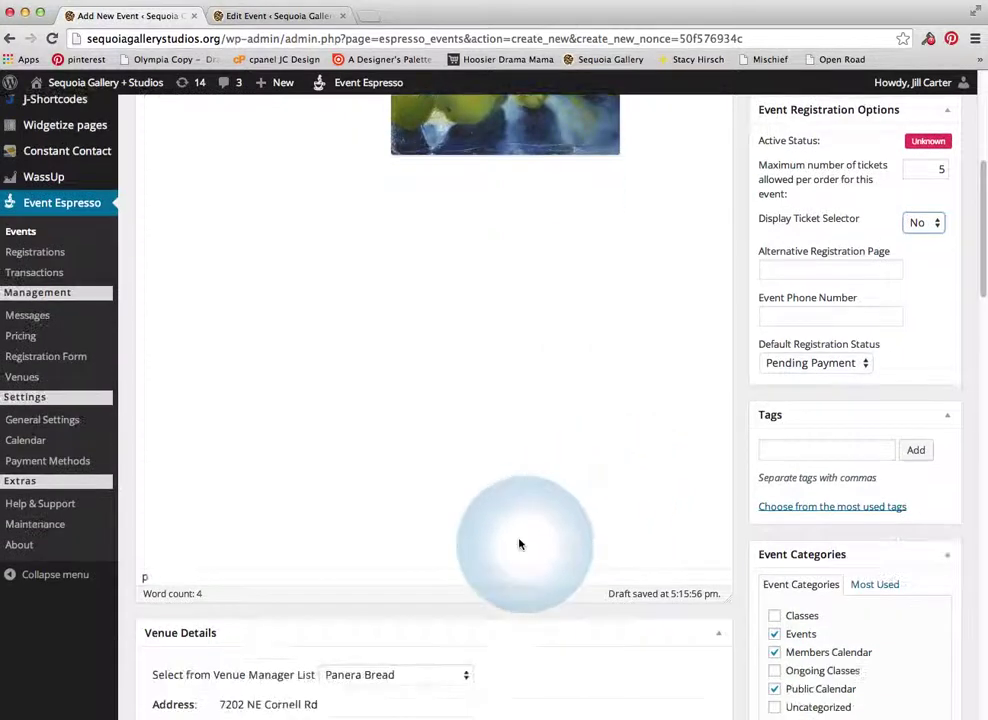
{"action": "scroll", "coordinate": [520, 542], "scroll_direction": "down", "scroll_amount": 5}
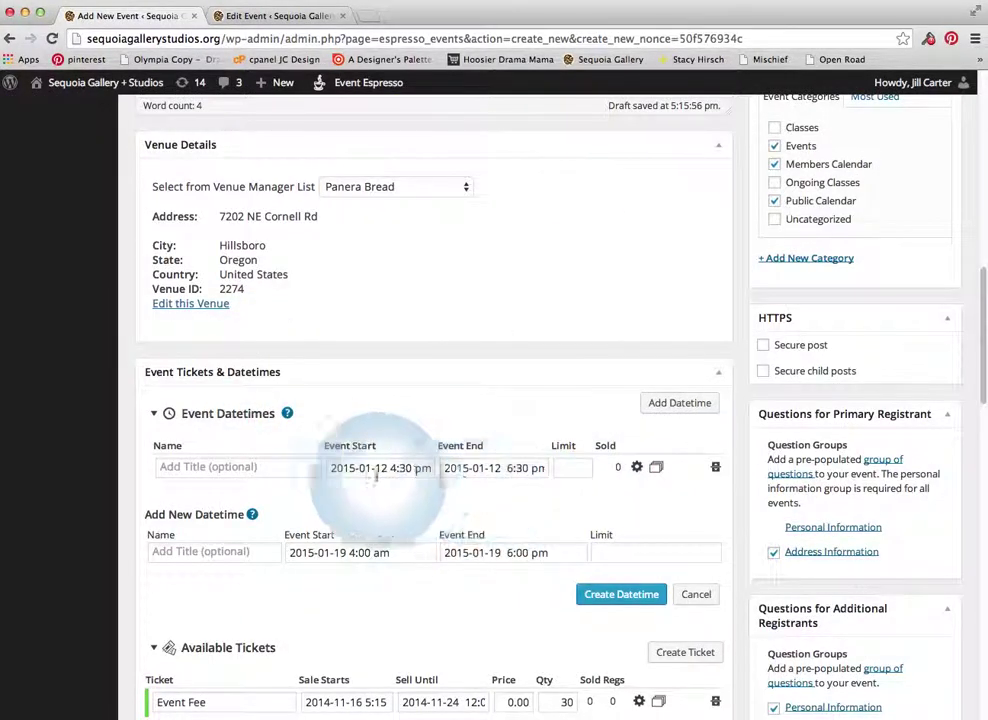
{"action": "scroll", "coordinate": [540, 515], "scroll_direction": "up", "scroll_amount": 3}
{"action": "scroll", "coordinate": [558, 514], "scroll_direction": "up", "scroll_amount": 10}
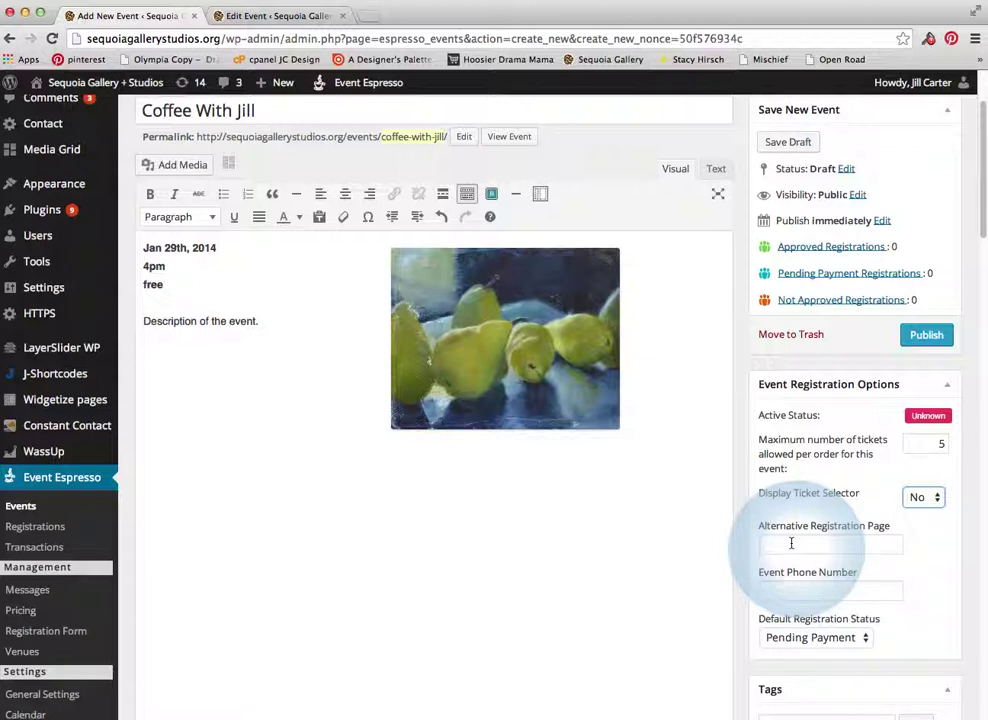
{"action": "left_click", "coordinate": [922, 339]}
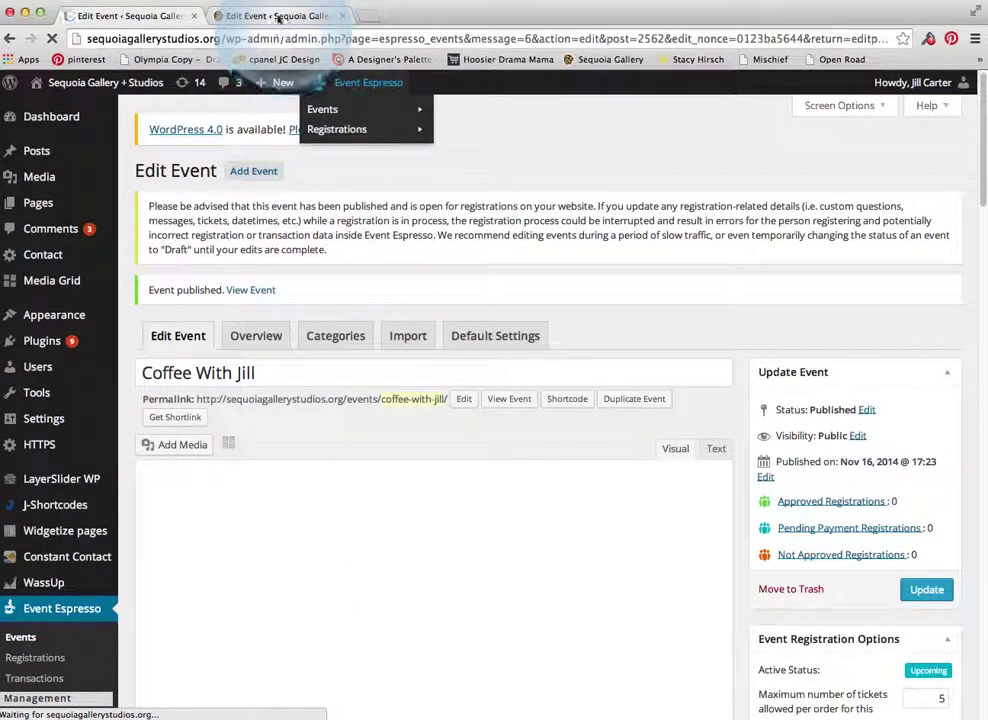
Step: Visit the public site from the other browser tab and look for the new coffee event on the Upcoming Events page
{"action": "left_click", "coordinate": [279, 17]}
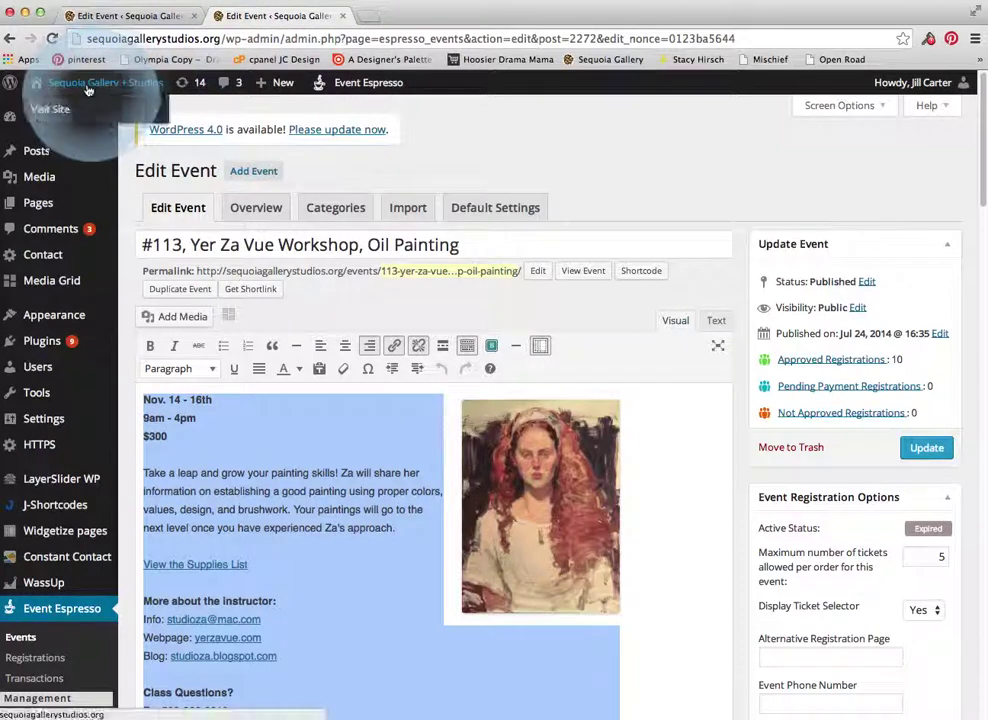
{"action": "left_click", "coordinate": [89, 86]}
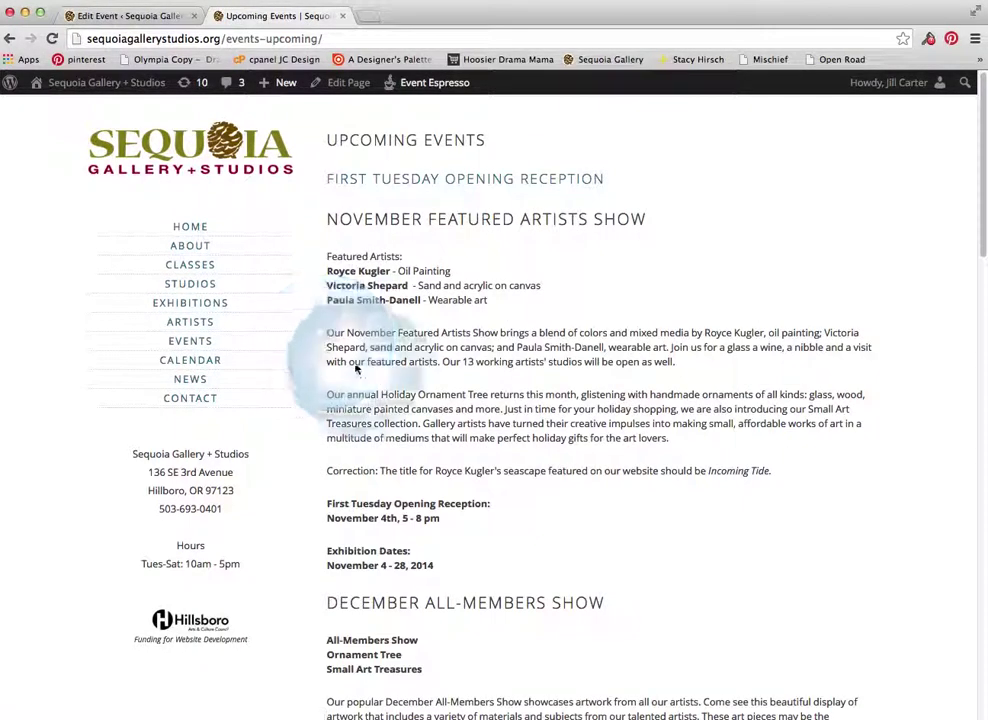
{"action": "scroll", "coordinate": [489, 407], "scroll_direction": "down", "scroll_amount": 5}
{"action": "scroll", "coordinate": [489, 407], "scroll_direction": "down", "scroll_amount": 10}
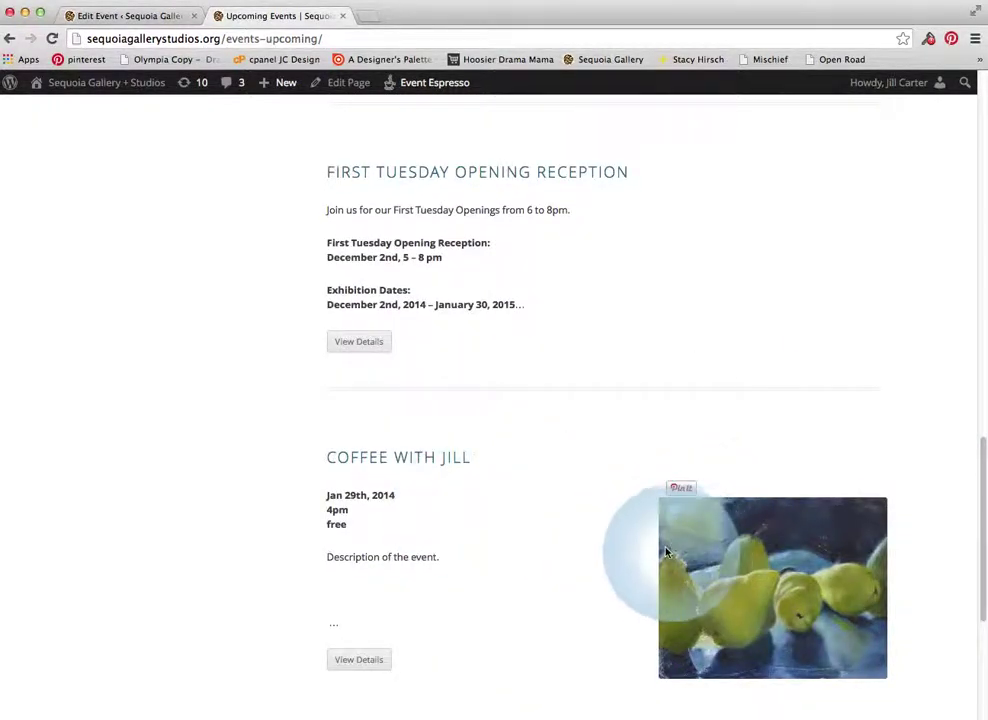
{"action": "scroll", "coordinate": [566, 498], "scroll_direction": "up", "scroll_amount": 10}
{"action": "scroll", "coordinate": [566, 498], "scroll_direction": "up", "scroll_amount": 10}
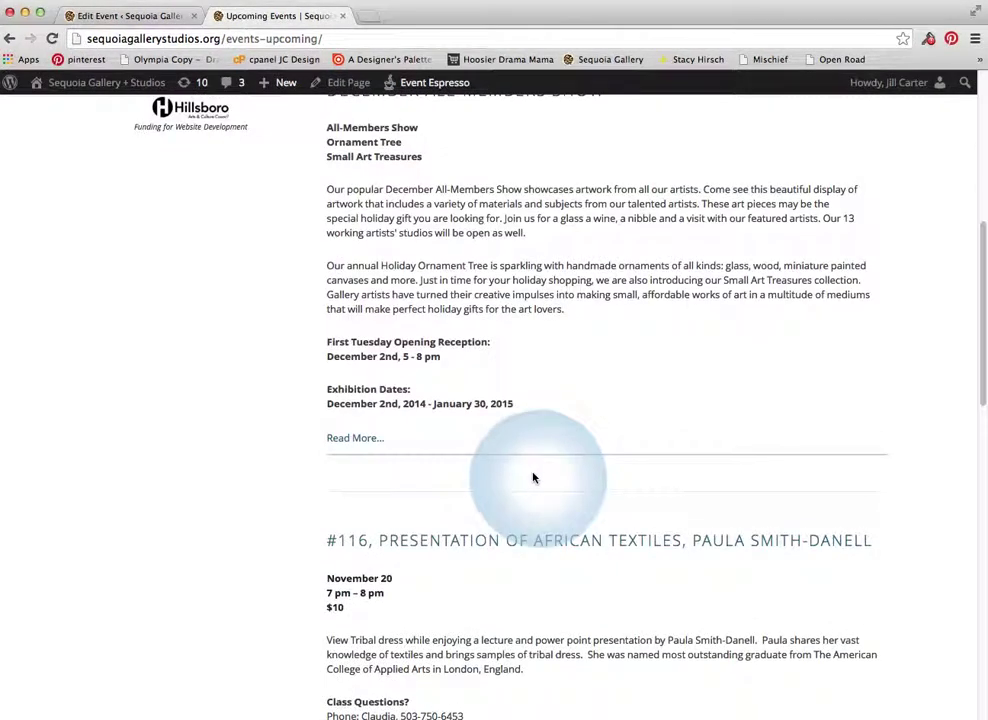
Step: Open the site's public calendar and advance it to January 2015
{"action": "left_click", "coordinate": [201, 361]}
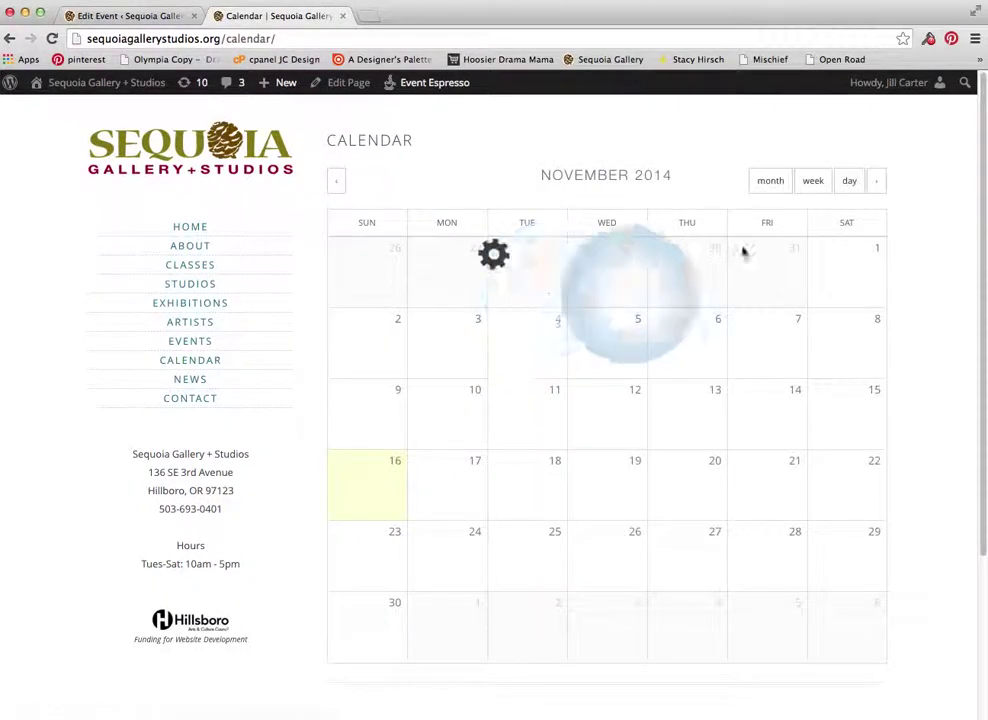
{"action": "left_click", "coordinate": [879, 186]}
{"action": "left_click", "coordinate": [879, 186]}
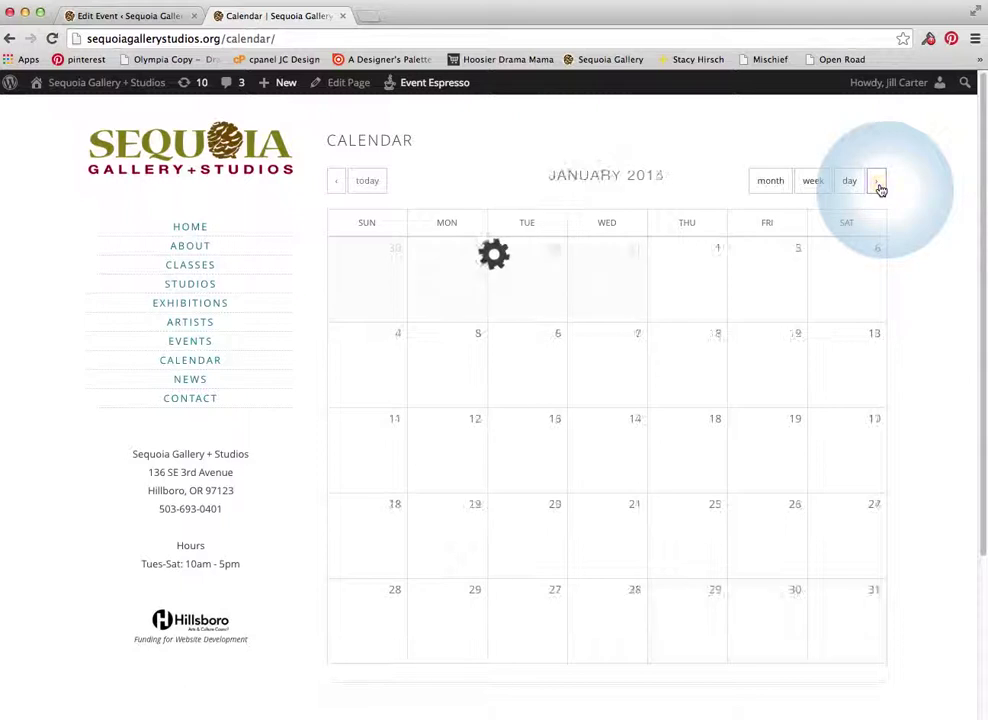